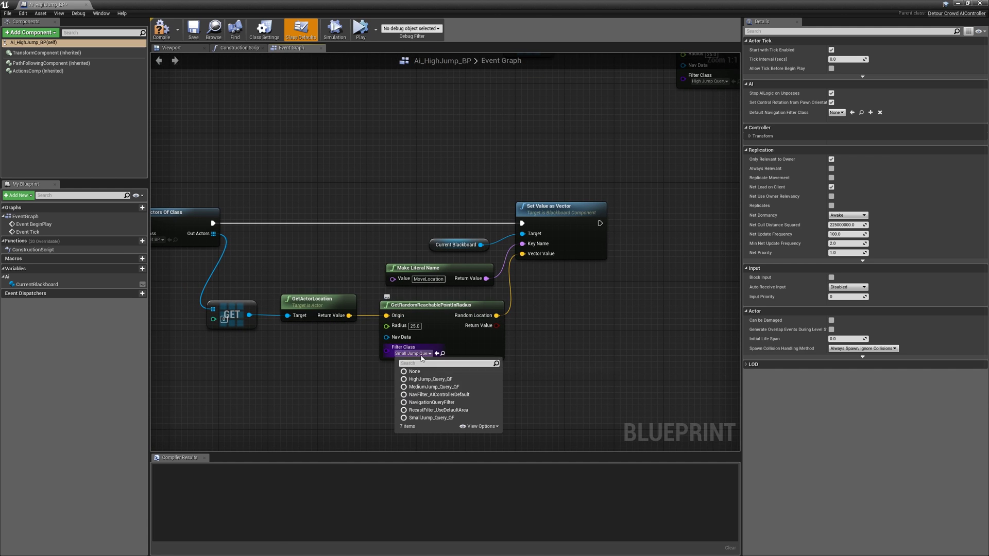
# Step: Assign the HighJump_Query_QF filter class and the Ai_HighJump_BT behavior tree in Ai_HighJump_BP, compile it and close the blueprint
pyautogui.click(437, 380)
pyautogui.moveTo(648, 287); pyautogui.dragTo(322, 415, button='right')
pyautogui.moveTo(501, 262); pyautogui.dragTo(343, 334, button='right')
pyautogui.click(507, 178)
pyautogui.click(513, 212)
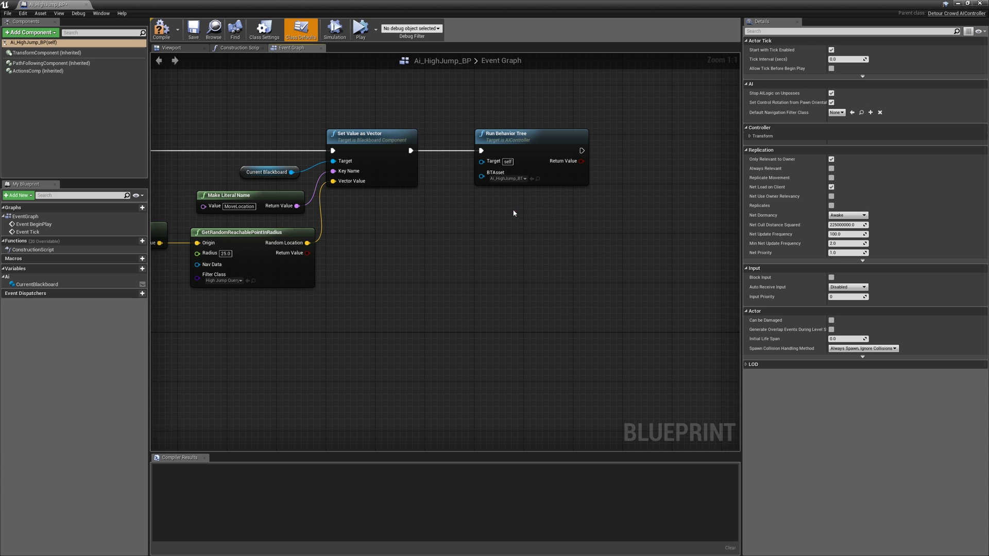
pyautogui.click(167, 36)
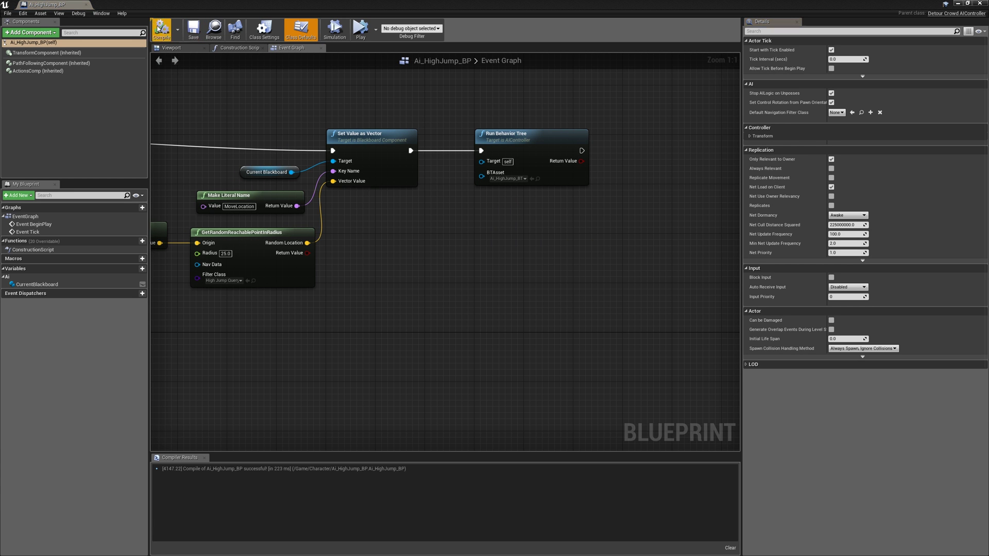
pyautogui.click(86, 5)
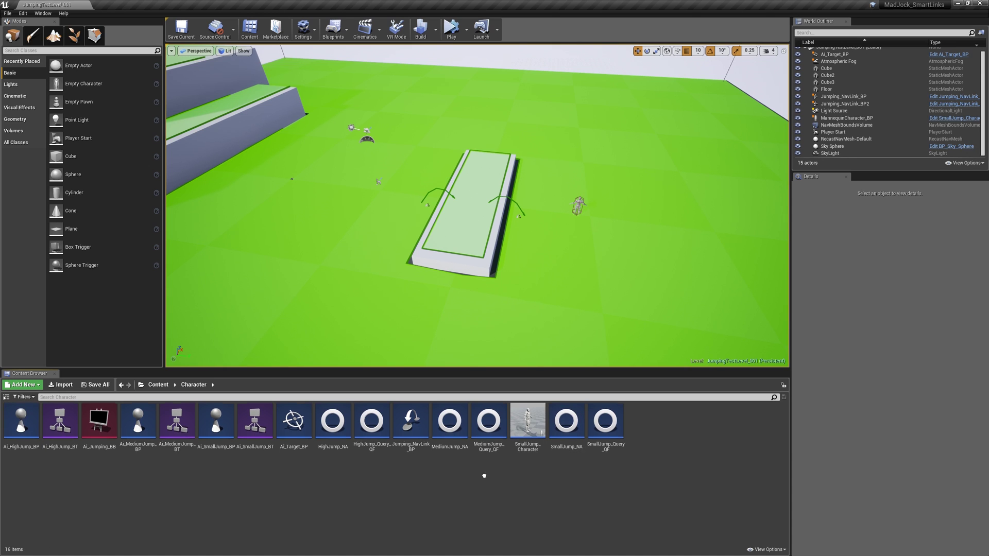
# Step: Duplicate the SmallJump_Character blueprint and name the copy MediumJump_Character
pyautogui.rightClick(535, 428)
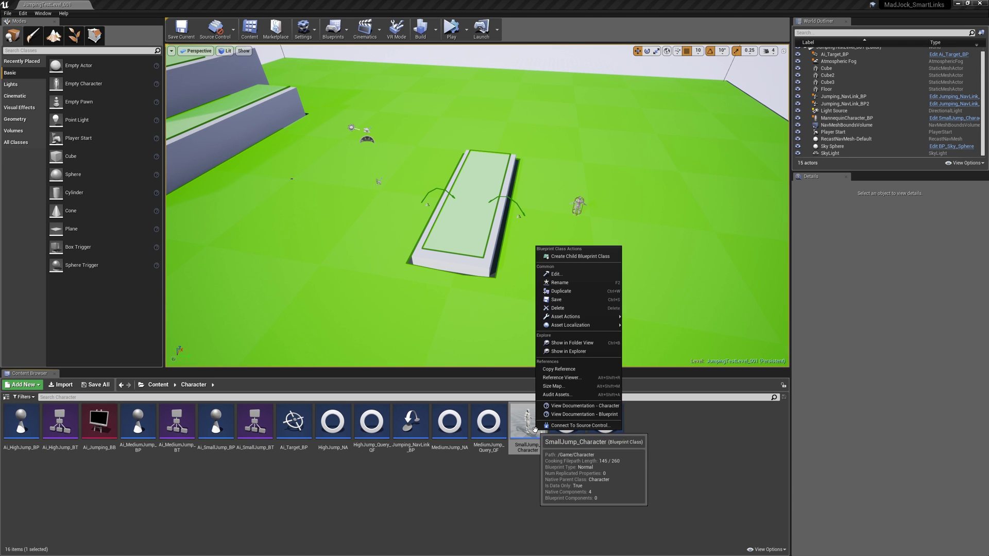
pyautogui.click(561, 291)
pyautogui.press('BackSpace')
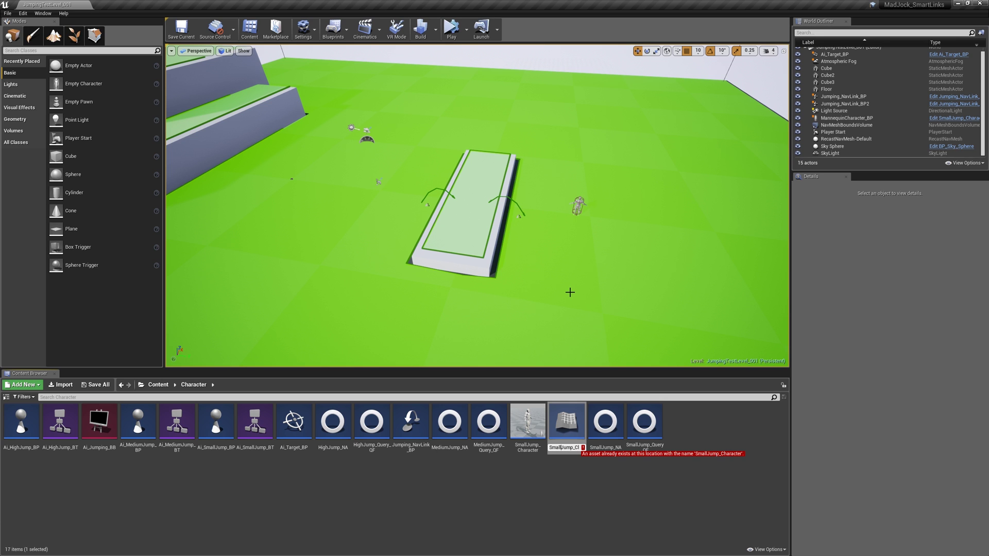
pyautogui.press('BackSpace')
pyautogui.press('BackSpace')
pyautogui.press('BackSpace')
pyautogui.press('BackSpace')
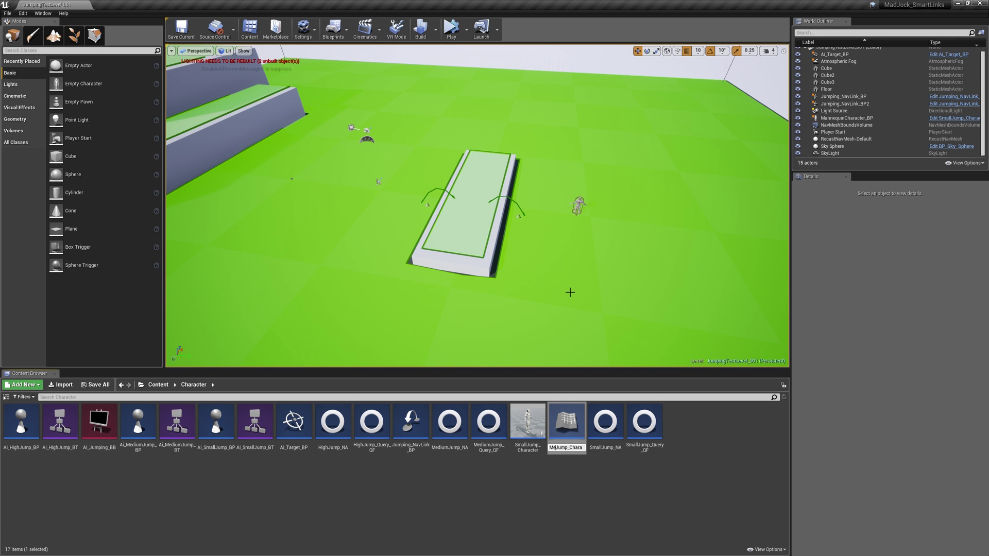
pyautogui.write('Medium')
pyautogui.press('Return')
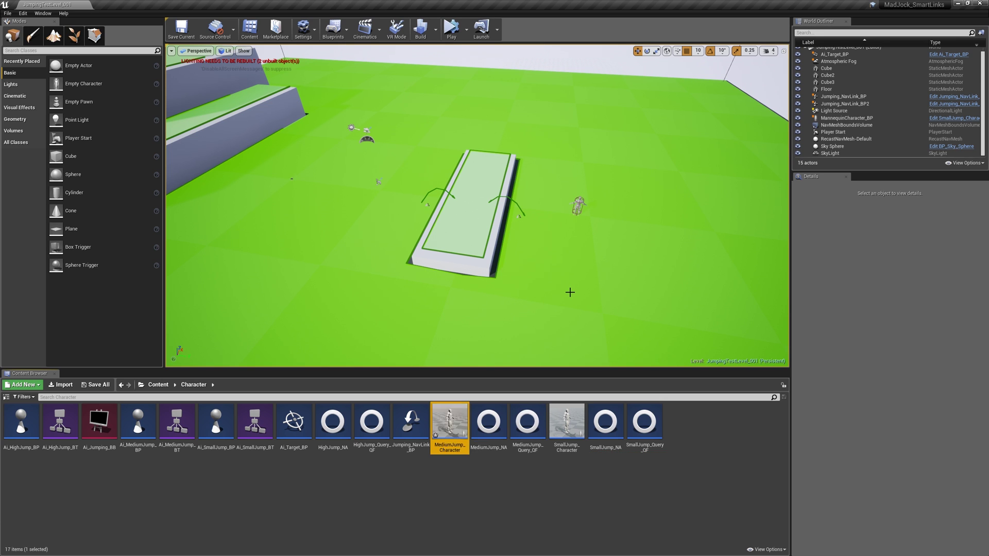
# Step: In the full blueprint editor, set MediumJump_Character's AI Controller Class to Ai_MediumJump_BP, compile and close it
pyautogui.doubleClick(453, 418)
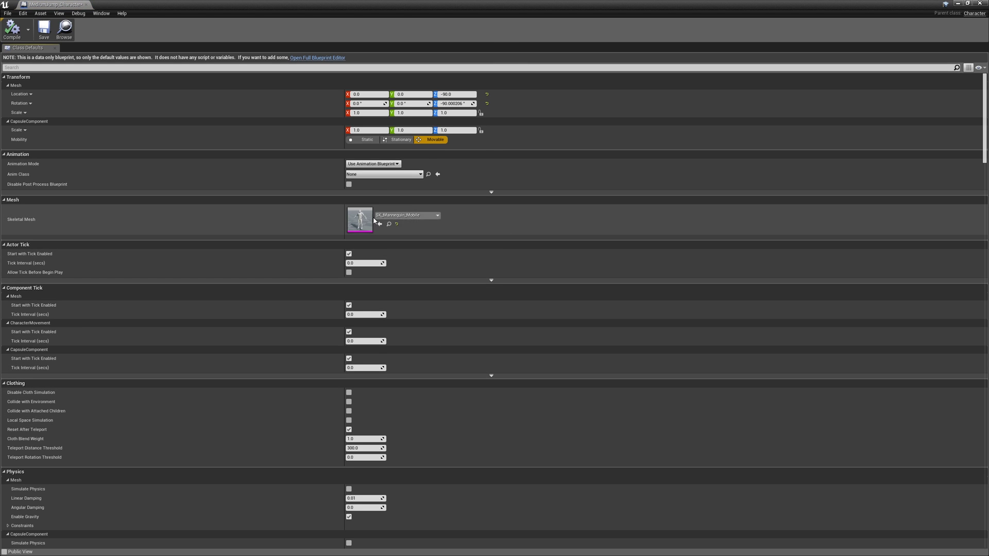
pyautogui.scroll(-7, 370, 231)
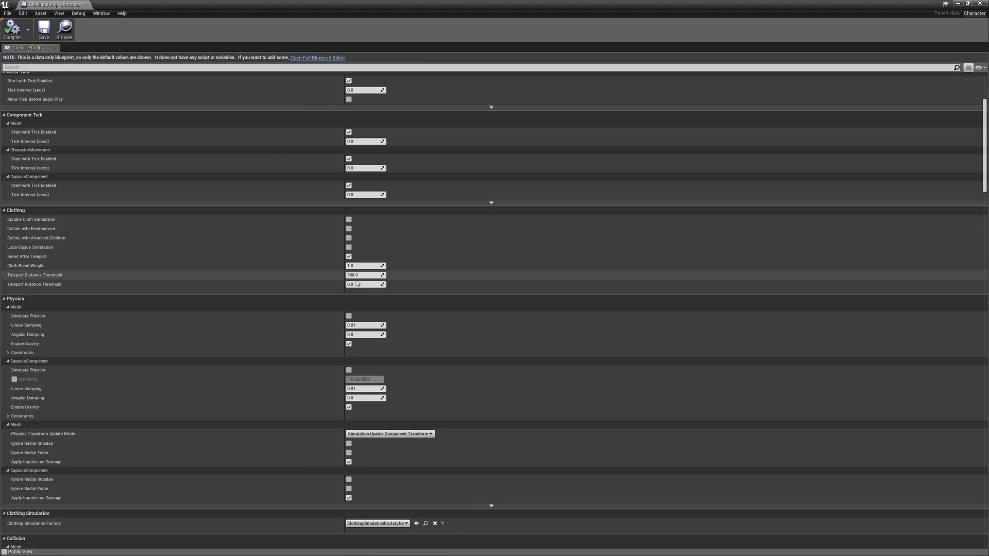
pyautogui.scroll(-4, 357, 283)
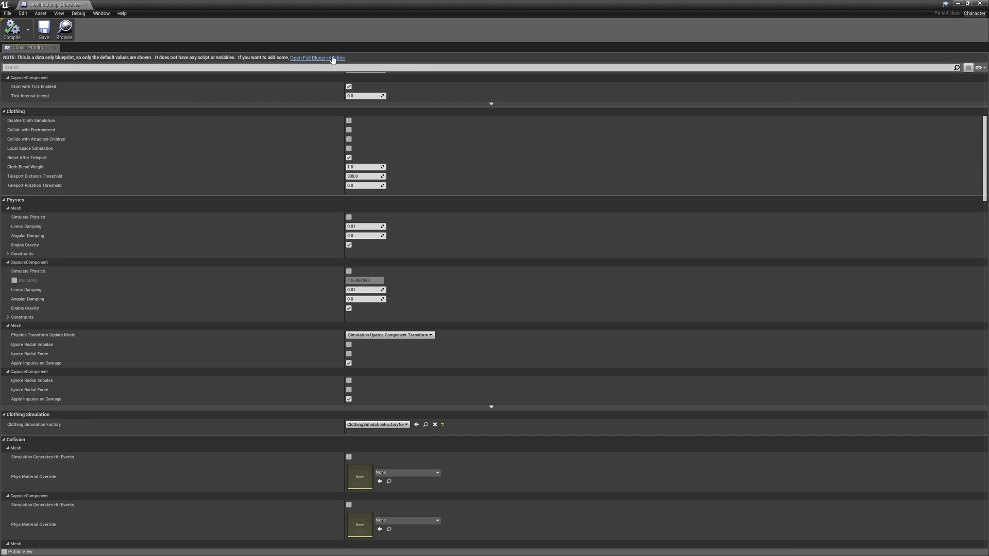
pyautogui.click(317, 57)
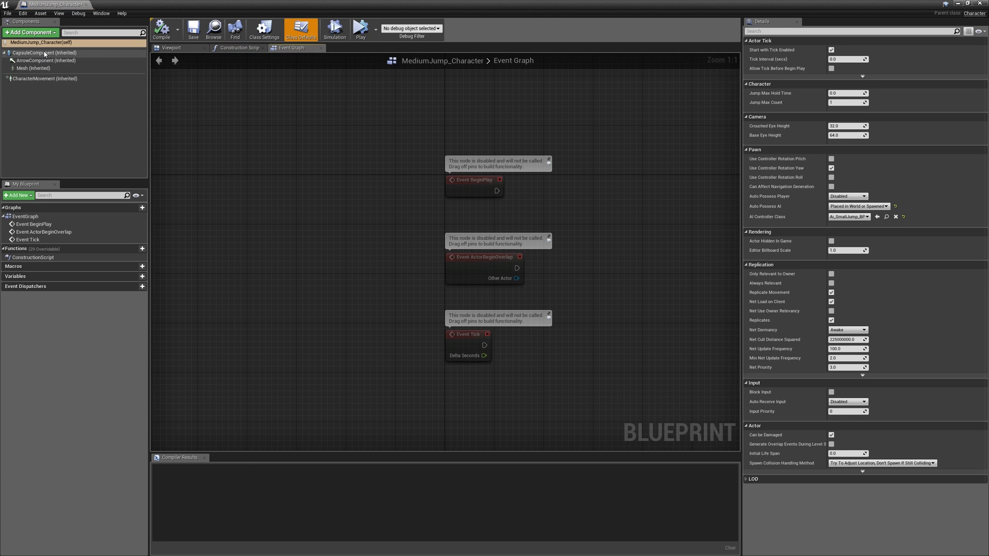
pyautogui.click(844, 217)
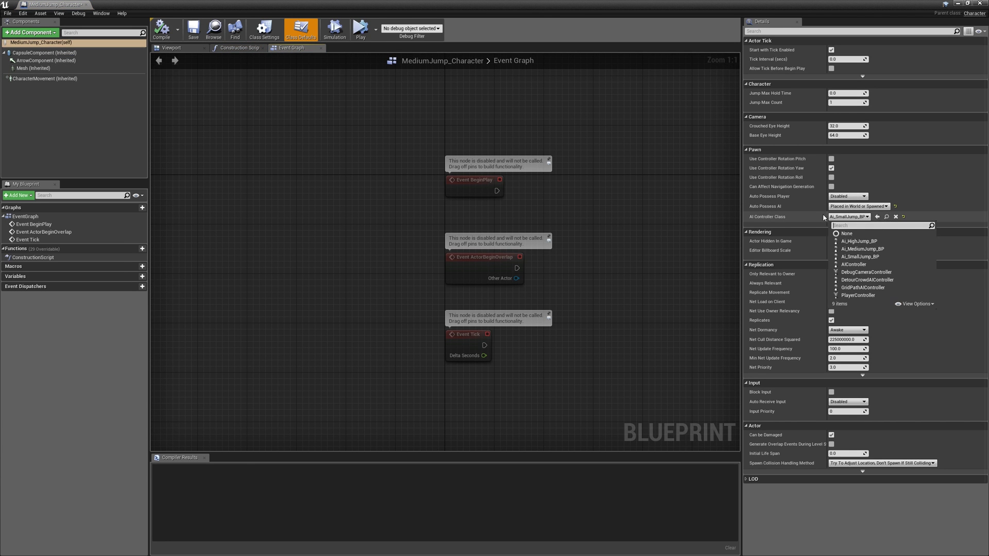
pyautogui.click(854, 250)
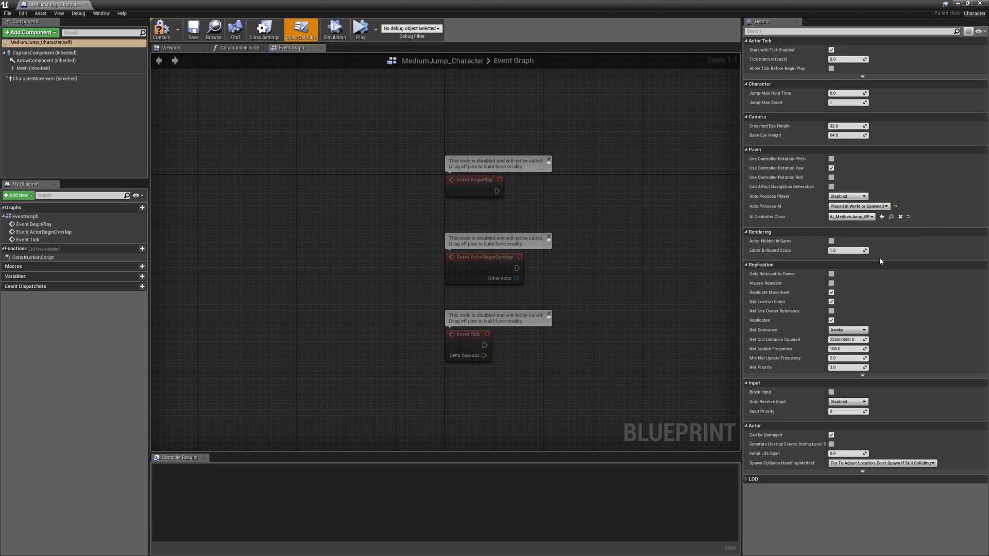
pyautogui.click(170, 29)
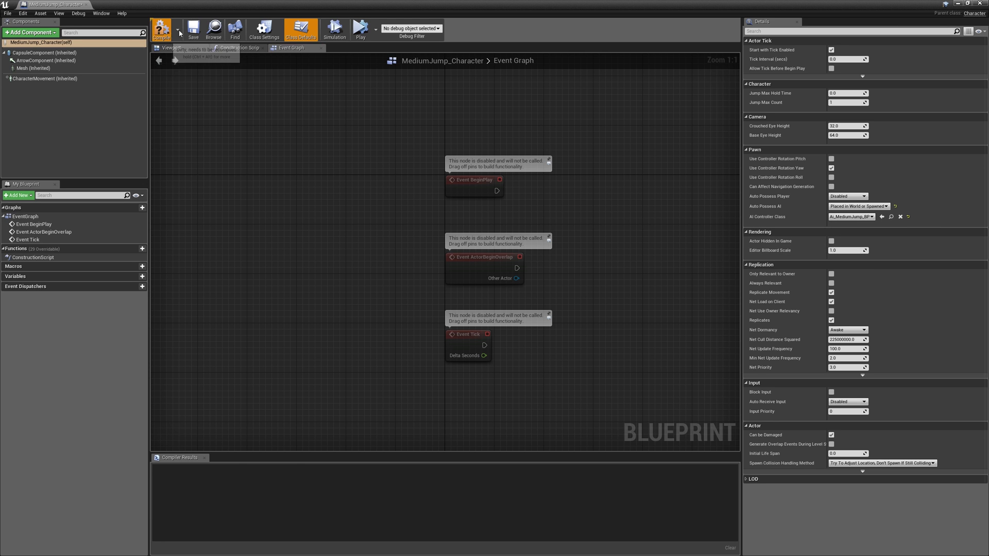
pyautogui.click(87, 5)
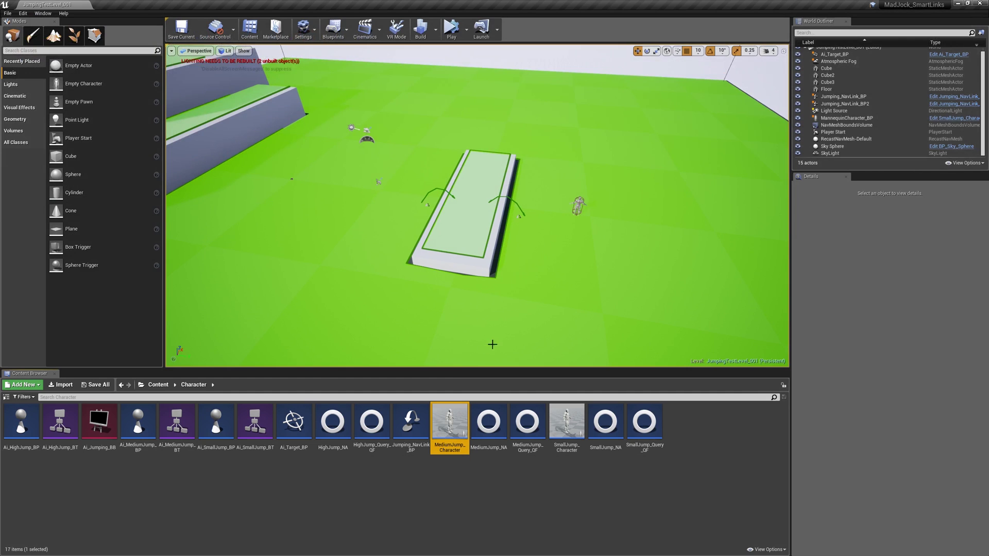
# Step: Duplicate the MediumJump_Character blueprint and name the copy HighJump_Character
pyautogui.rightClick(449, 420)
pyautogui.click(480, 286)
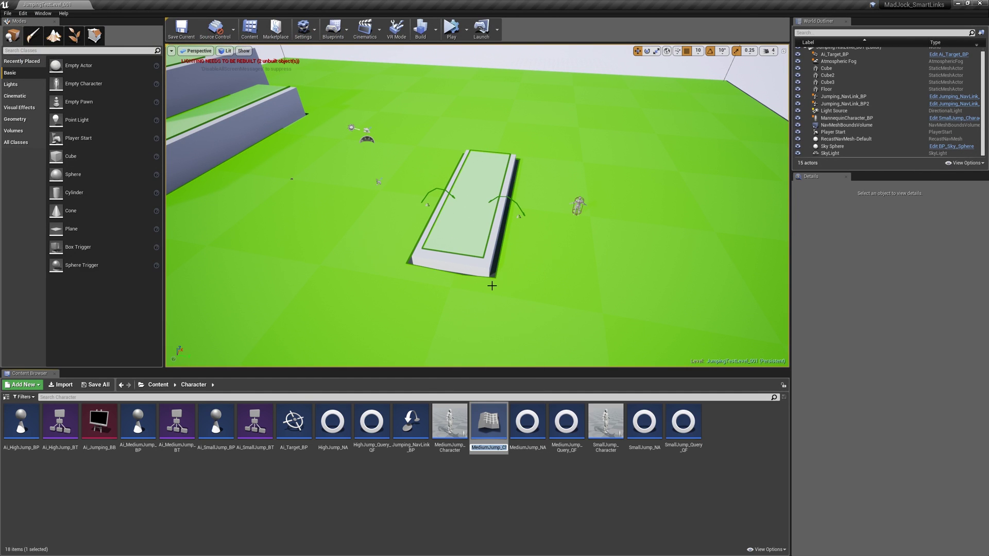
pyautogui.press('Right')
pyautogui.press('BackSpace')
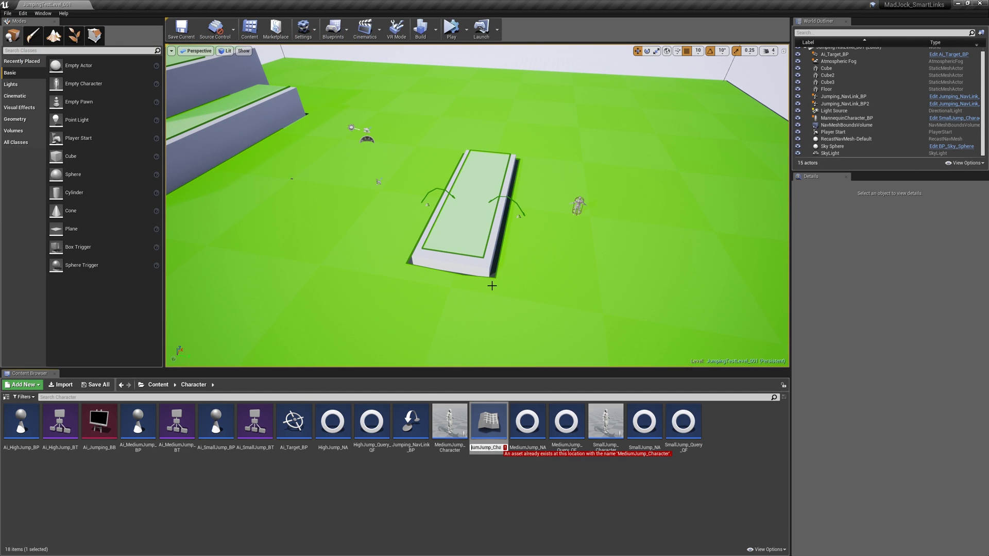
pyautogui.press('BackSpace')
pyautogui.press('BackSpace')
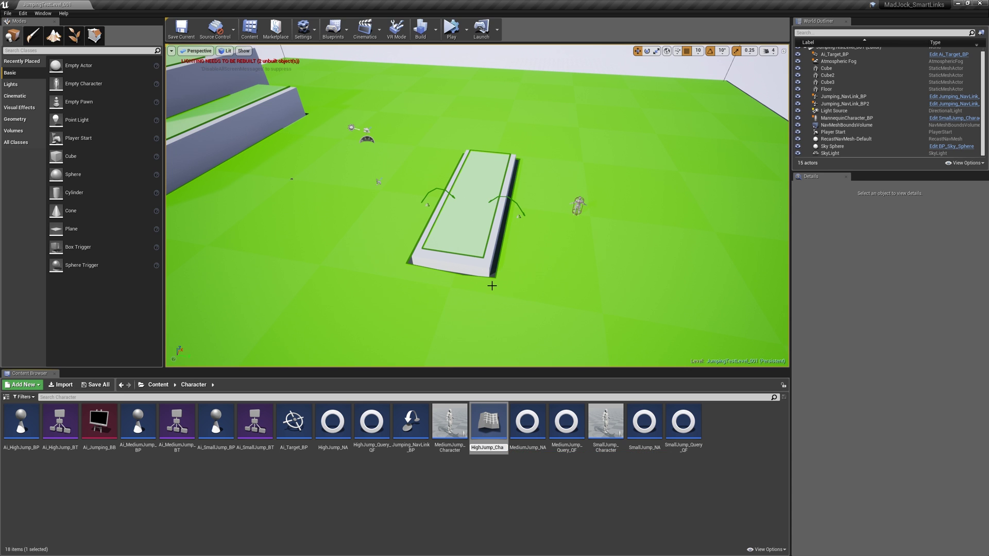
pyautogui.press('Return')
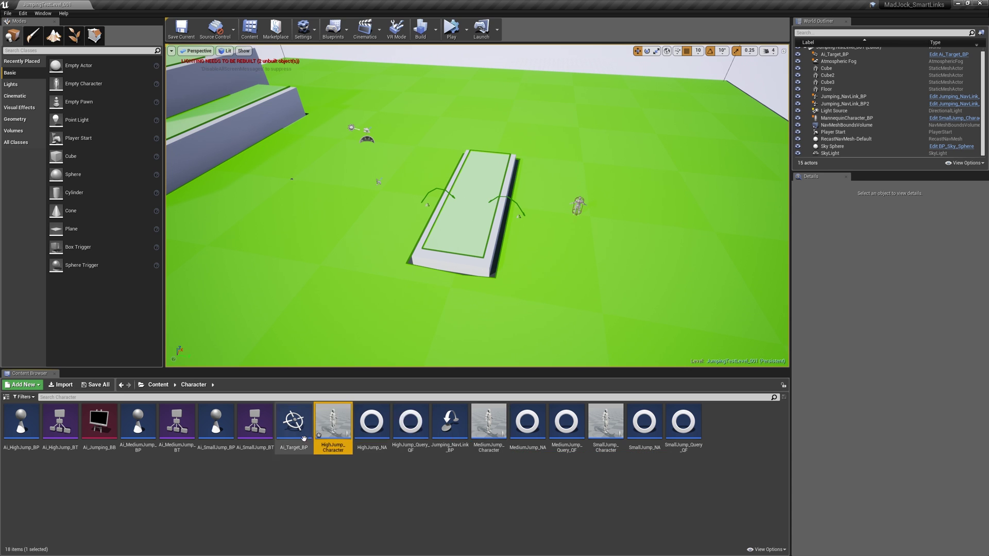
# Step: In the full blueprint editor, set HighJump_Character's AI Controller Class to Ai_HighJump_BP, compile and close it
pyautogui.doubleClick(334, 428)
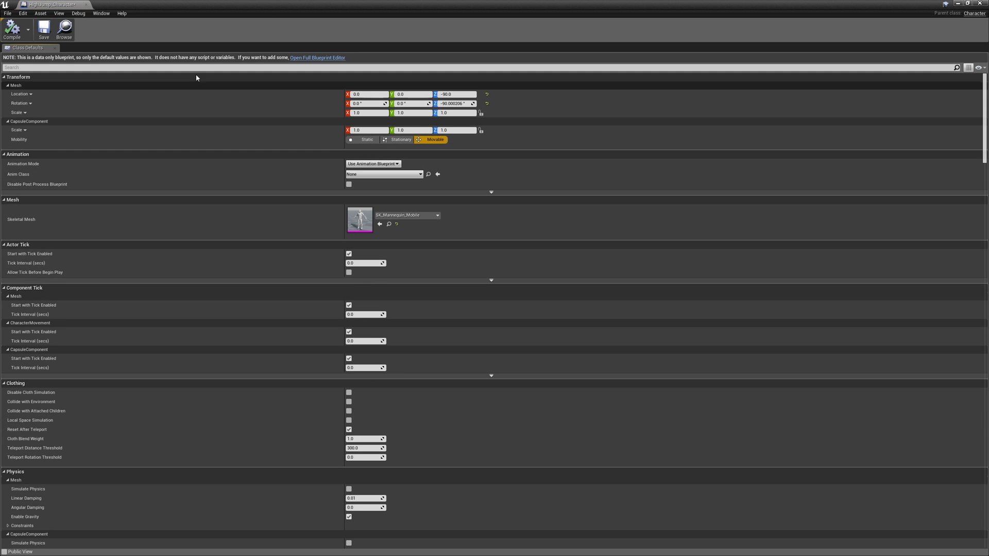
pyautogui.click(316, 58)
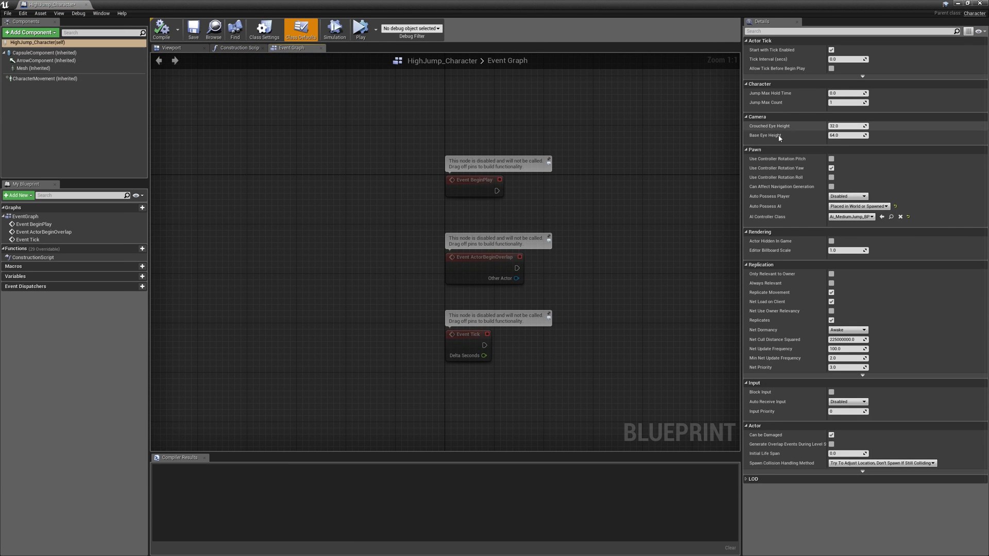
pyautogui.click(851, 216)
pyautogui.click(863, 247)
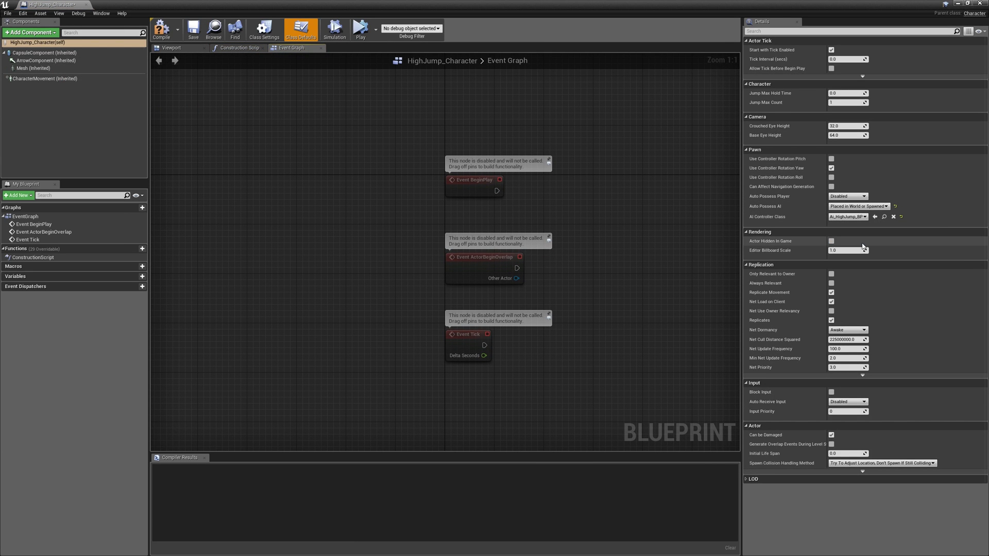
pyautogui.click(167, 33)
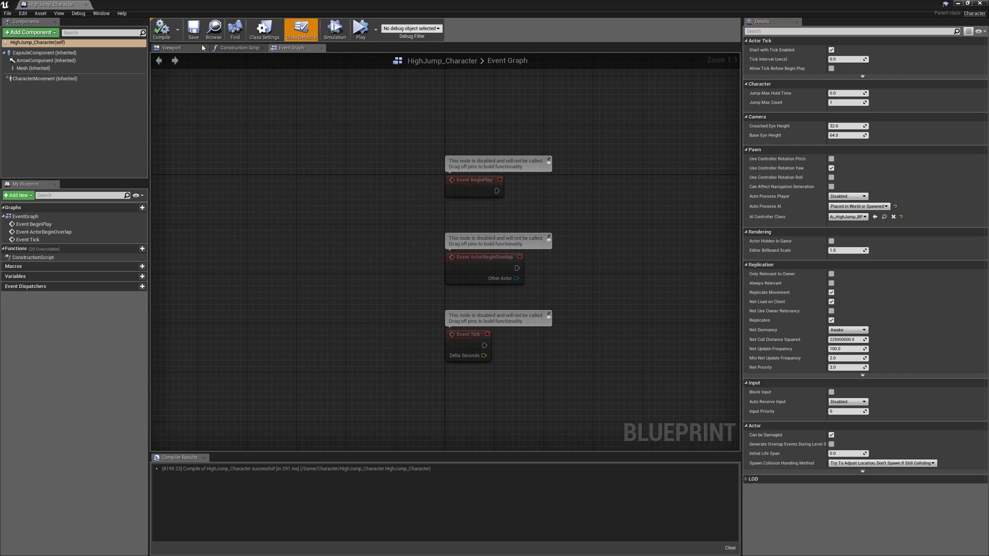
pyautogui.click(86, 5)
# Step: Add a copy of the low block, shortened, as a step against the base of the tiered platform's lower level
pyautogui.moveTo(506, 260); pyautogui.dragTo(462, 261, button='right')
pyautogui.press('s')
pyautogui.press('w')
pyautogui.moveTo(678, 254)
pyautogui.mouseDown(button='right')
pyautogui.moveTo(708, 265)
pyautogui.moveTo(654, 255)
pyautogui.moveTo(659, 262)
pyautogui.moveTo(678, 253)
pyautogui.mouseUp(button='right')
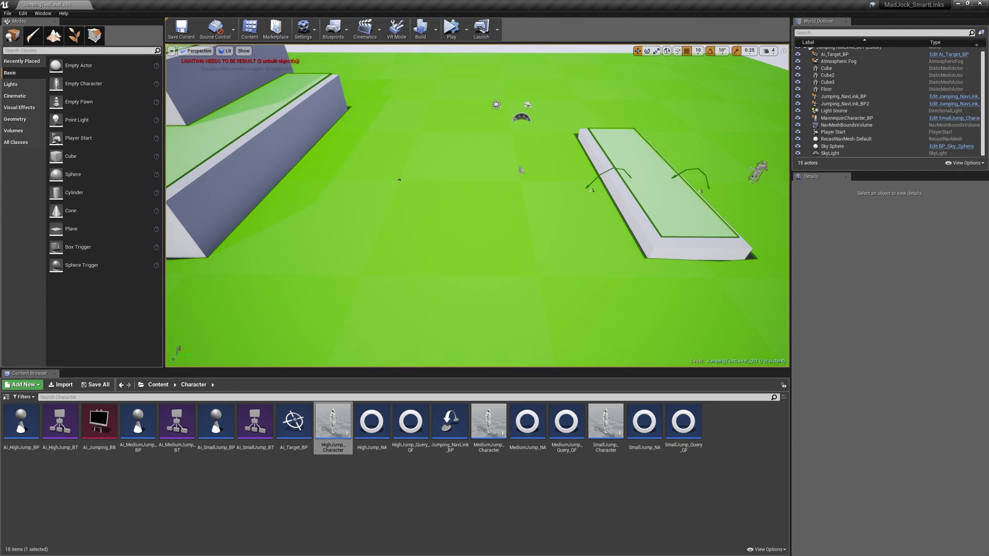
pyautogui.click(663, 240)
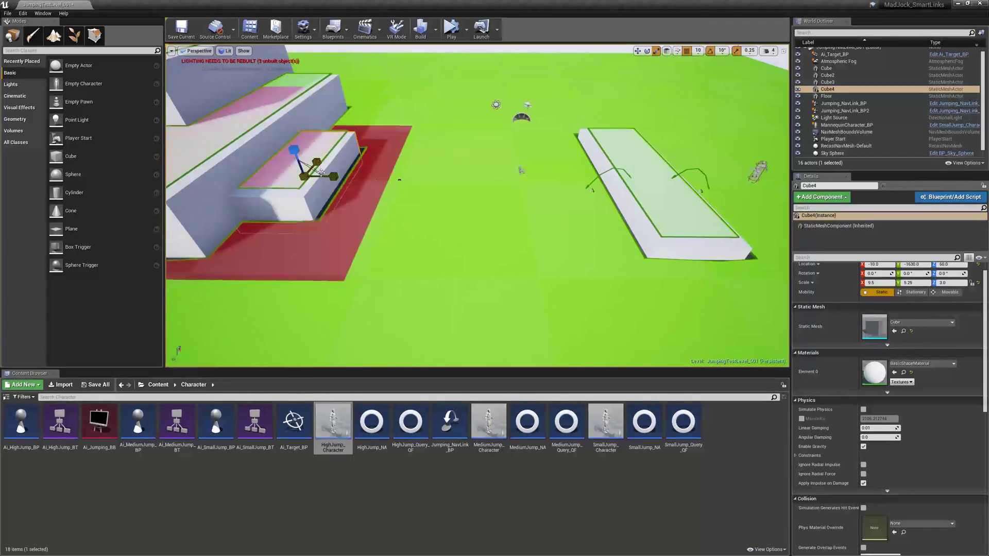
# Step: Copy the step block onto the lower tier against the upper tier and scale it to 7.0 × 5.75 × 3.0
pyautogui.press('f')
pyautogui.keyDown('alt'); pyautogui.moveTo(533, 272); pyautogui.dragTo(525, 229); pyautogui.keyUp('alt')
pyautogui.moveTo(524, 183); pyautogui.dragTo(682, 141)
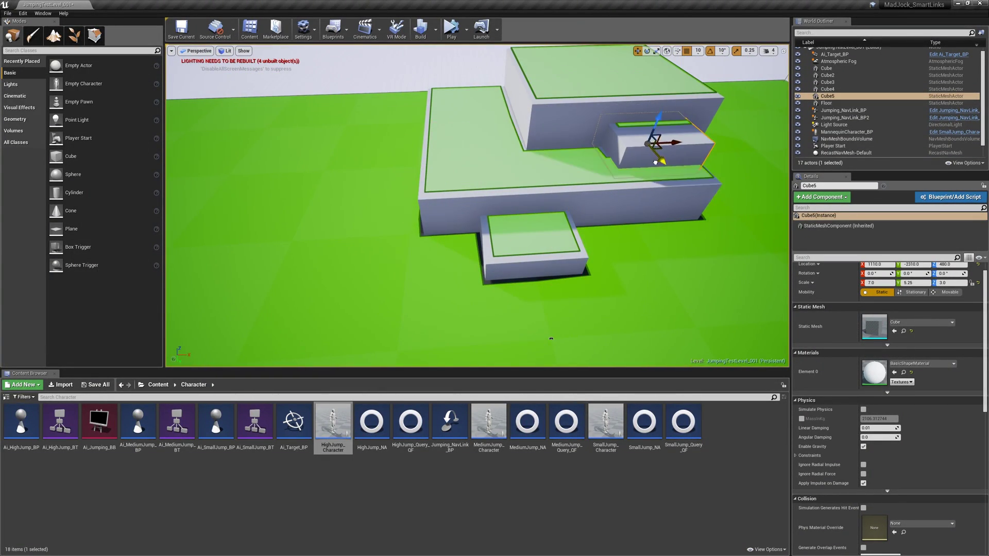
pyautogui.moveTo(587, 216); pyautogui.dragTo(618, 196, button='right')
pyautogui.press('s')
pyautogui.press('r')
pyautogui.moveTo(587, 186); pyautogui.dragTo(597, 192)
# Step: Delete the existing mannequin character and place SmallJump_Character and MediumJump_Character side by side in front of the low block
pyautogui.moveTo(546, 247); pyautogui.dragTo(186, 278, button='right')
pyautogui.press('w')
pyautogui.press('f')
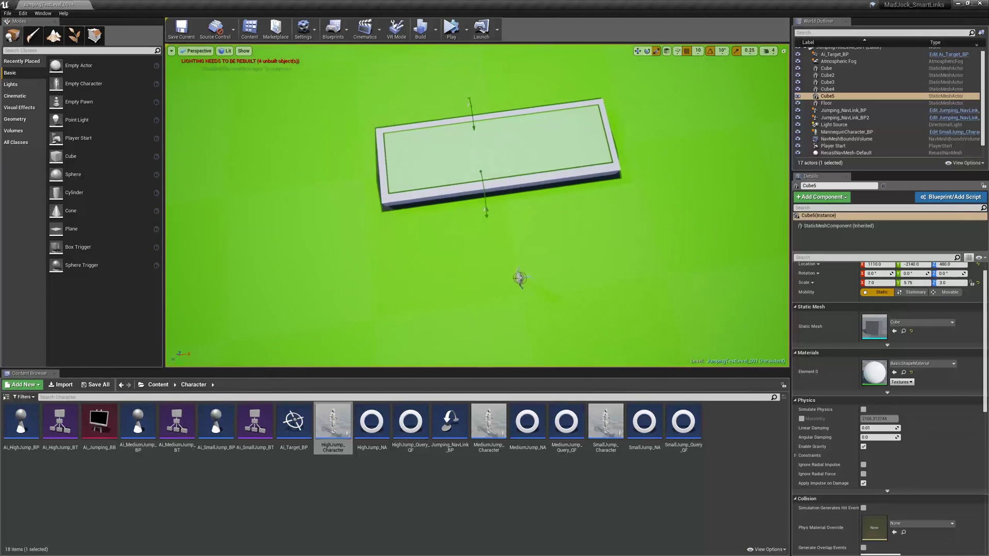
pyautogui.click(525, 286)
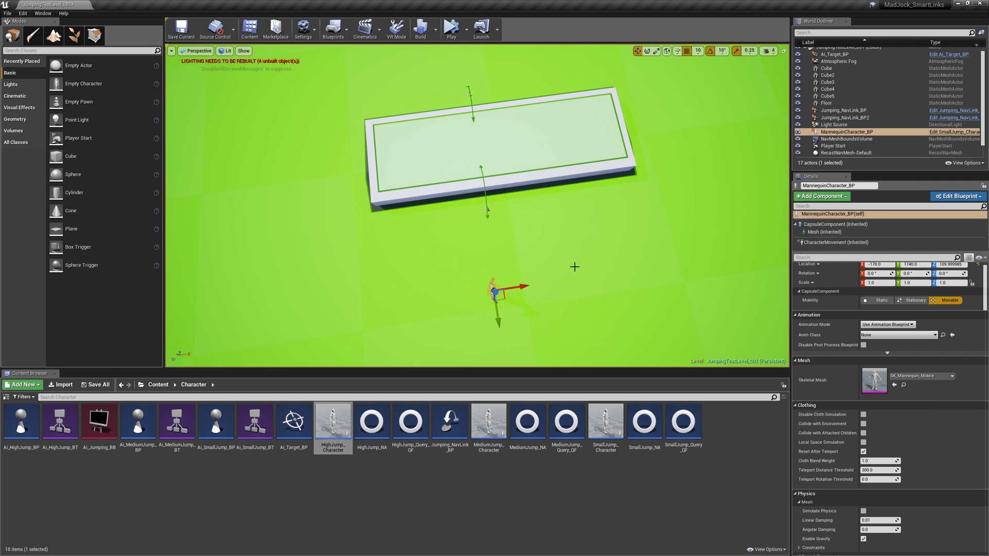
pyautogui.press('Delete')
pyautogui.moveTo(606, 422); pyautogui.dragTo(476, 307)
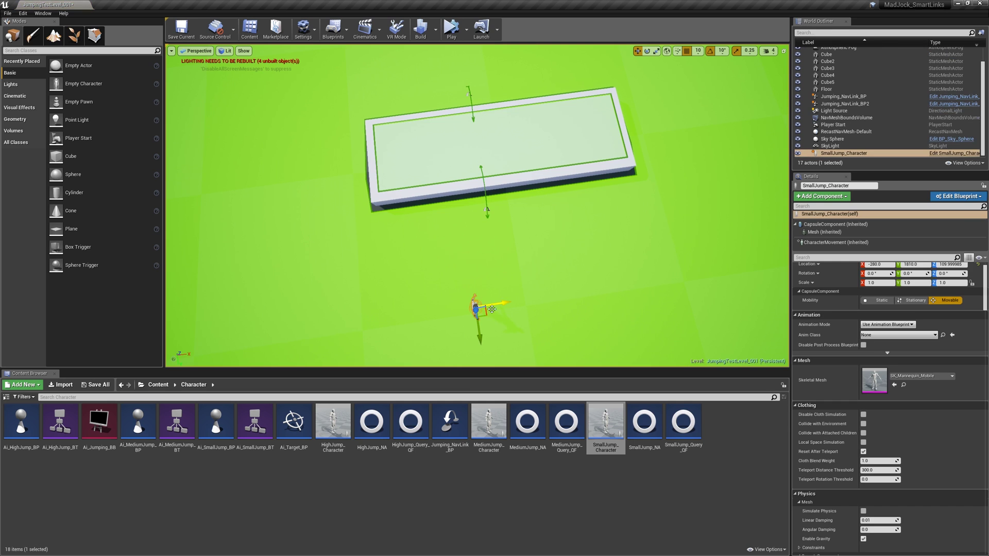
pyautogui.moveTo(494, 442); pyautogui.dragTo(588, 301)
# Step: Duplicate the near-side jumping nav link along the block to about X 340 and set its Enabled Area Class to MediumJump_NA
pyautogui.click(486, 209)
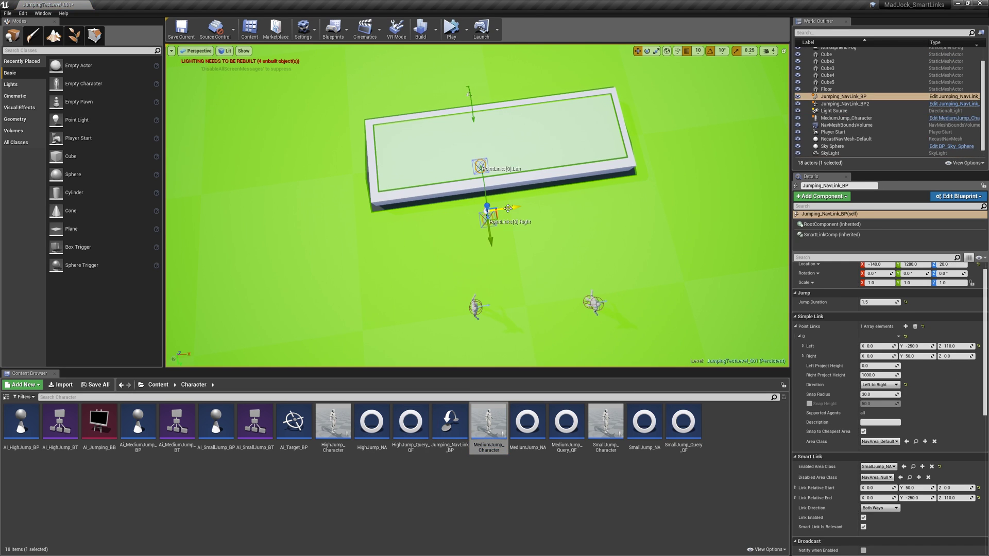
pyautogui.keyDown('alt'); pyautogui.moveTo(508, 208); pyautogui.dragTo(590, 200); pyautogui.keyUp('alt')
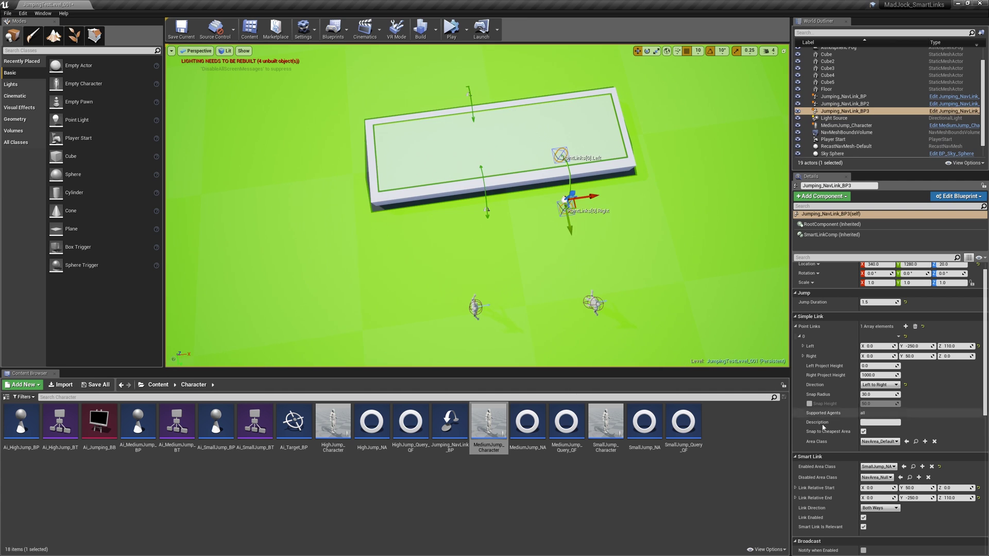
pyautogui.click(885, 467)
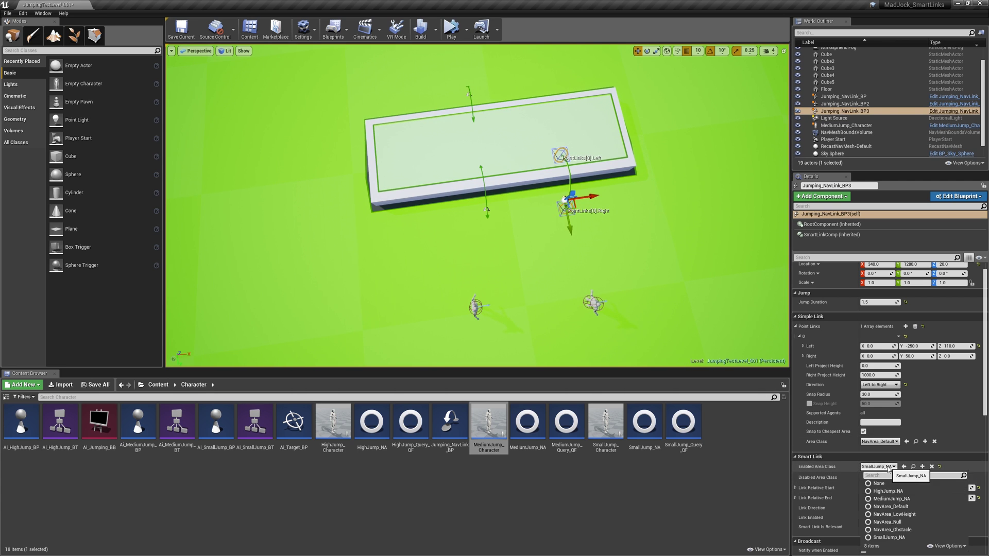
pyautogui.click(887, 500)
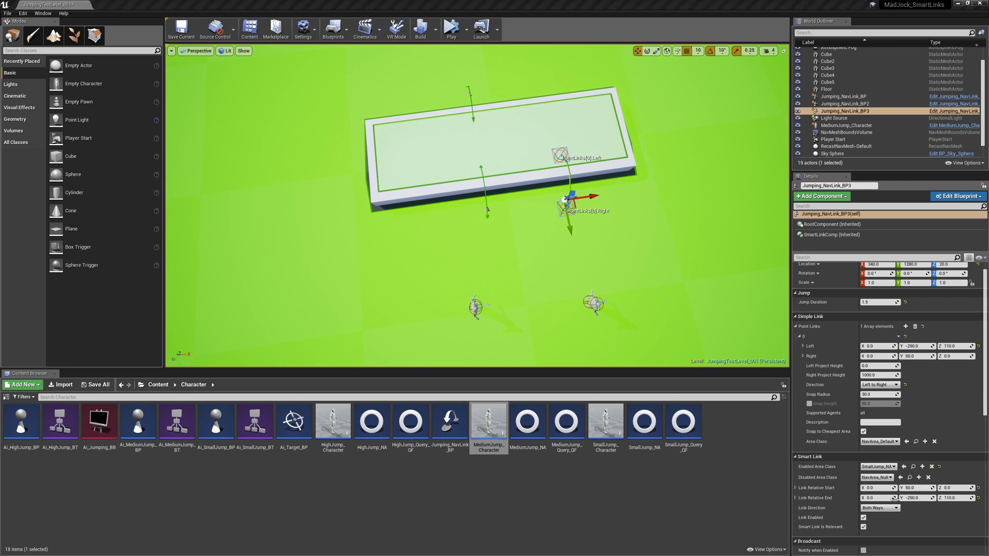
# Step: Duplicate the far-side jumping nav link toward the block's end and set its Enabled Area Class to MediumJump_NA
pyautogui.click(469, 92)
pyautogui.keyDown('alt'); pyautogui.moveTo(498, 91); pyautogui.dragTo(606, 85); pyautogui.keyUp('alt')
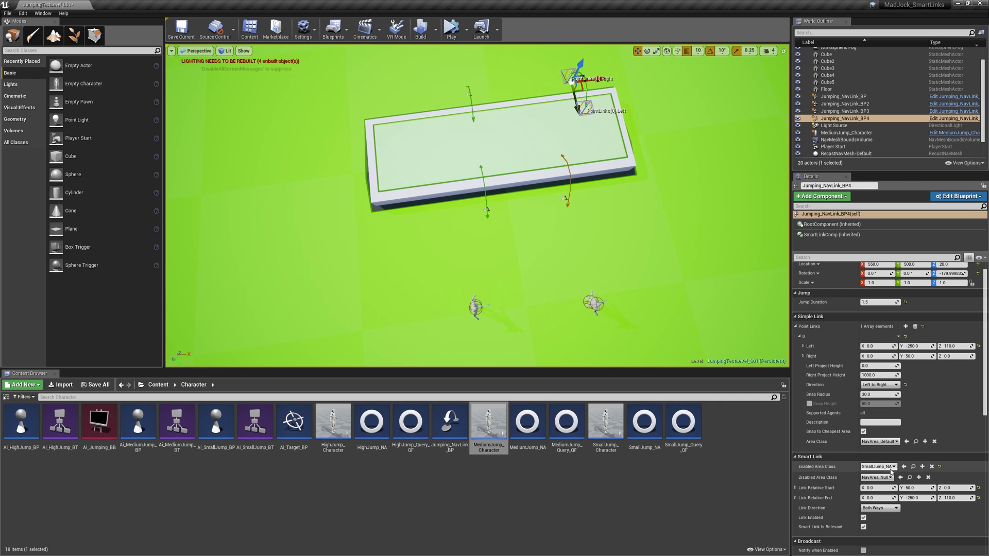
pyautogui.click(878, 467)
pyautogui.click(903, 501)
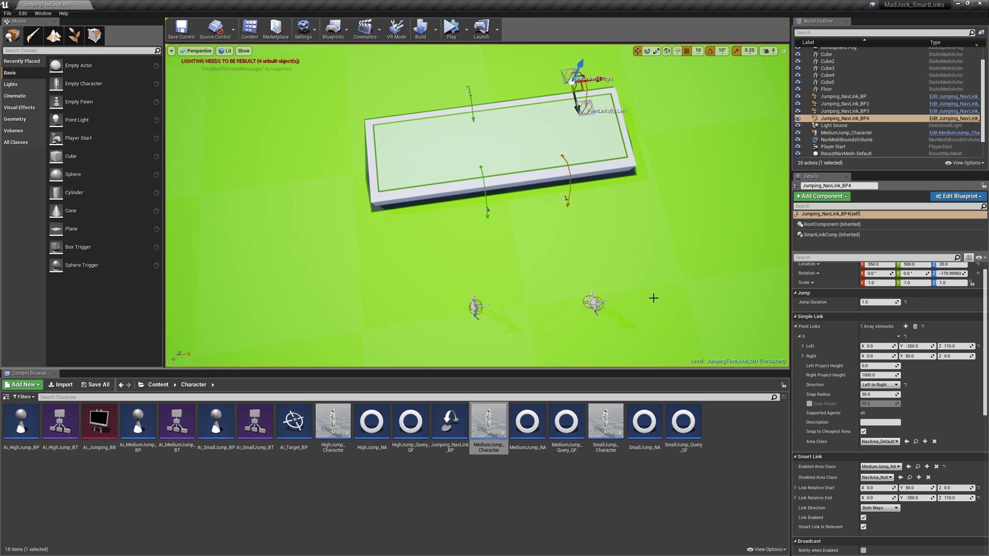
# Step: Simulate the level to test SmallJump_Character and MediumJump_Character jumping over the low block, and stop the simulation
pyautogui.moveTo(653, 297)
pyautogui.mouseDown(button='right')
pyautogui.moveTo(669, 314)
pyautogui.moveTo(721, 304)
pyautogui.moveTo(659, 294)
pyautogui.mouseUp(button='right')
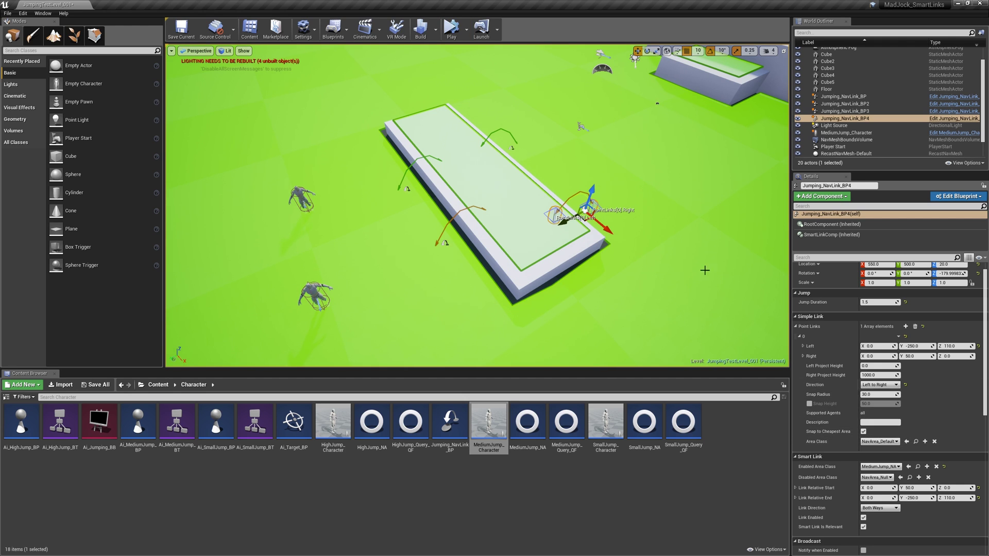
pyautogui.click(456, 30)
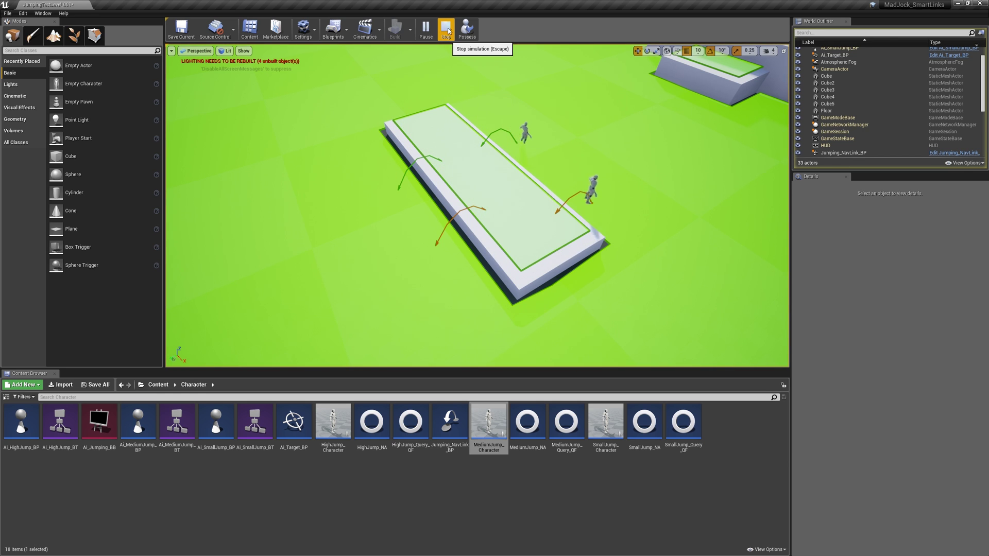
pyautogui.click(446, 29)
# Step: Swap SmallJump_Character and MediumJump_Character so each starts before the other's nav link, and test the paths in a simulation
pyautogui.click(298, 194)
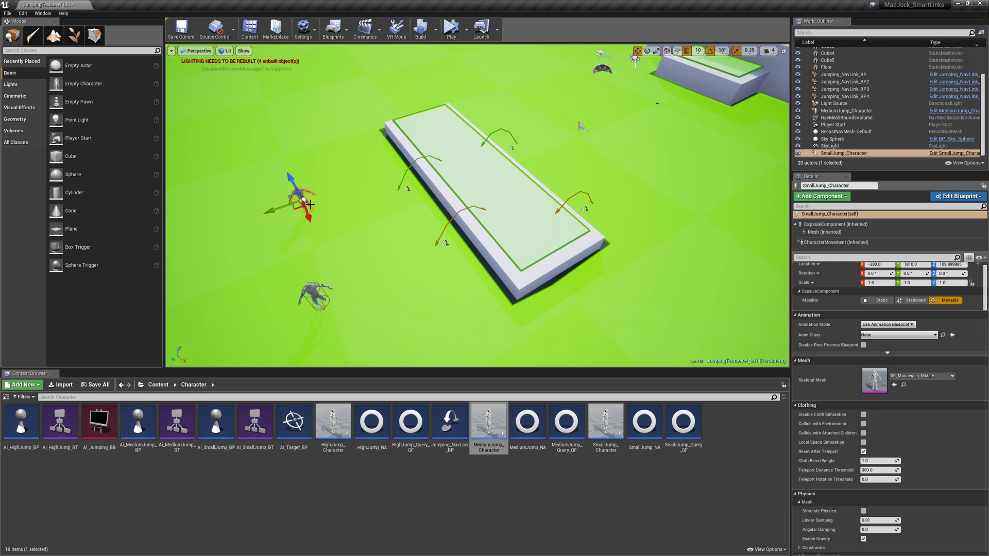
pyautogui.click(314, 297)
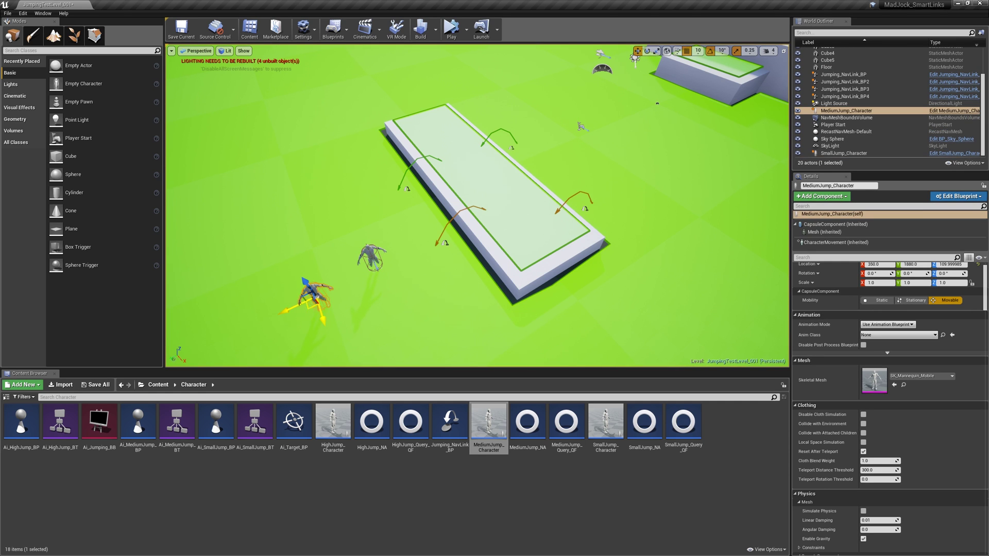
pyautogui.moveTo(312, 303); pyautogui.dragTo(296, 217)
pyautogui.click(453, 29)
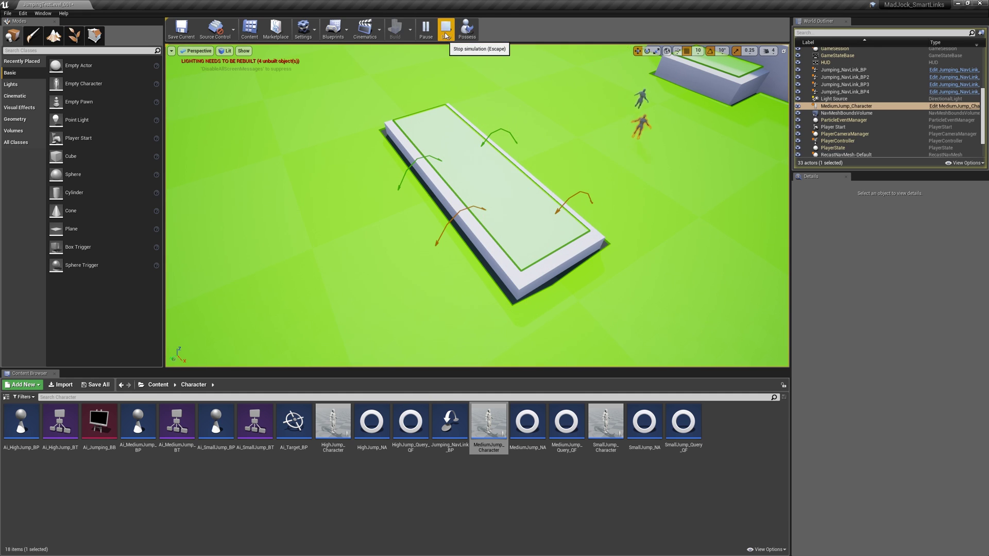
pyautogui.click(446, 36)
# Step: Place HighJump_Character in the level behind the small and medium jump characters
pyautogui.moveTo(518, 312)
pyautogui.mouseDown(button='right')
pyautogui.moveTo(582, 319)
pyautogui.moveTo(520, 350)
pyautogui.moveTo(561, 324)
pyautogui.moveTo(512, 309)
pyautogui.mouseUp(button='right')
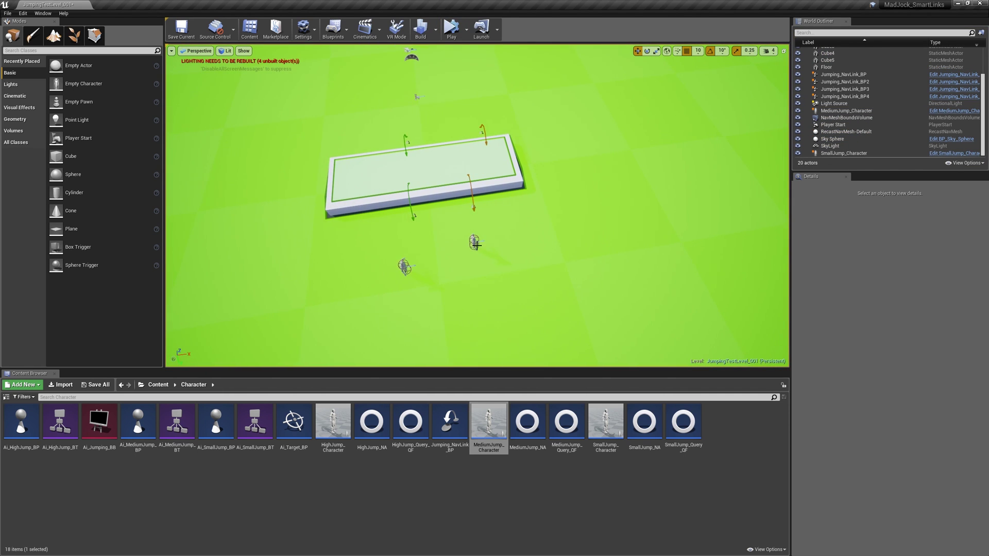
pyautogui.moveTo(332, 422); pyautogui.dragTo(474, 317)
pyautogui.moveTo(522, 253); pyautogui.dragTo(548, 282, button='right')
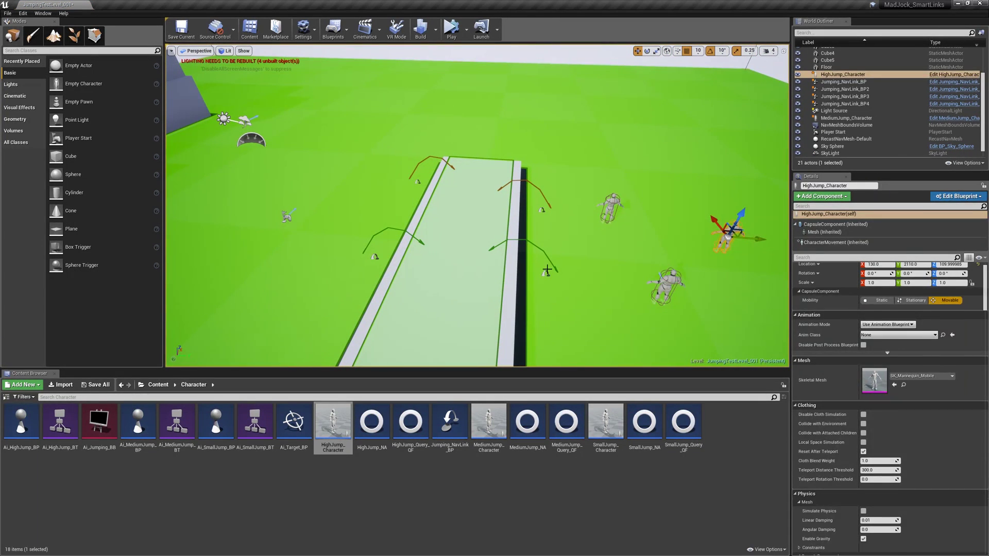
pyautogui.click(547, 270)
pyautogui.click(547, 271)
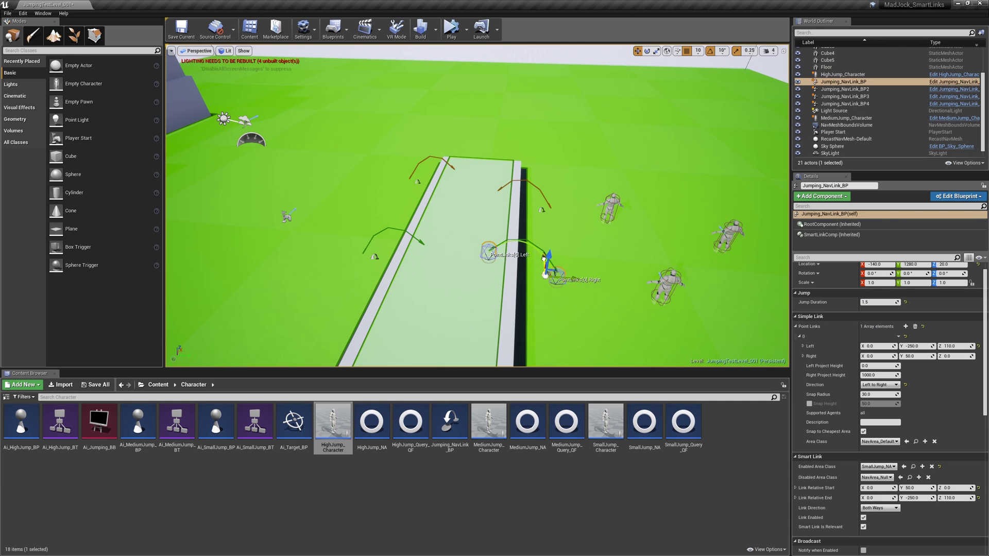
pyautogui.keyDown('alt'); pyautogui.moveTo(544, 259); pyautogui.dragTo(594, 234); pyautogui.keyUp('alt')
pyautogui.press('Delete')
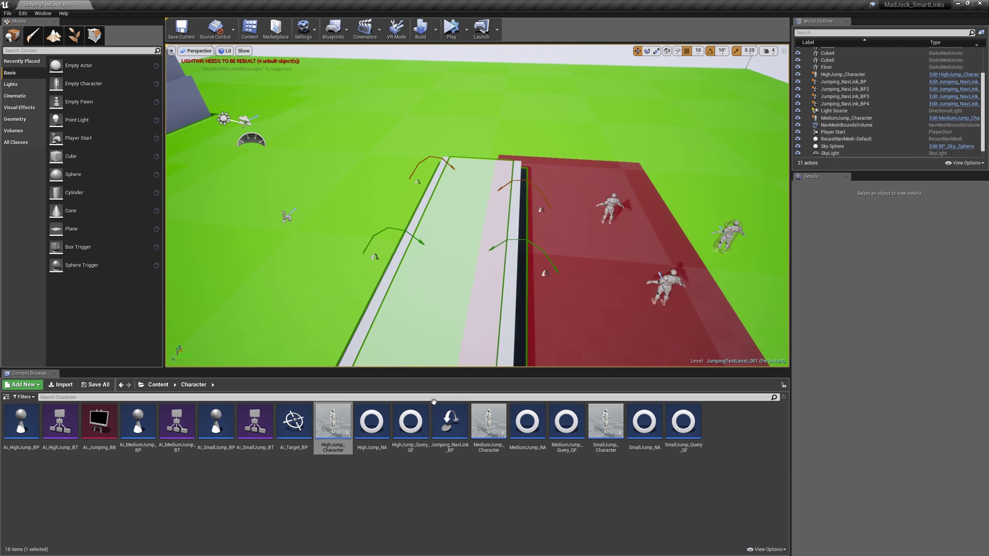
# Step: Add a Jumping_NavLink_BP beside the low block, stretch its left point across to Y -1240, and set Enabled Area Class to HighJump_NA
pyautogui.moveTo(454, 438); pyautogui.dragTo(544, 317)
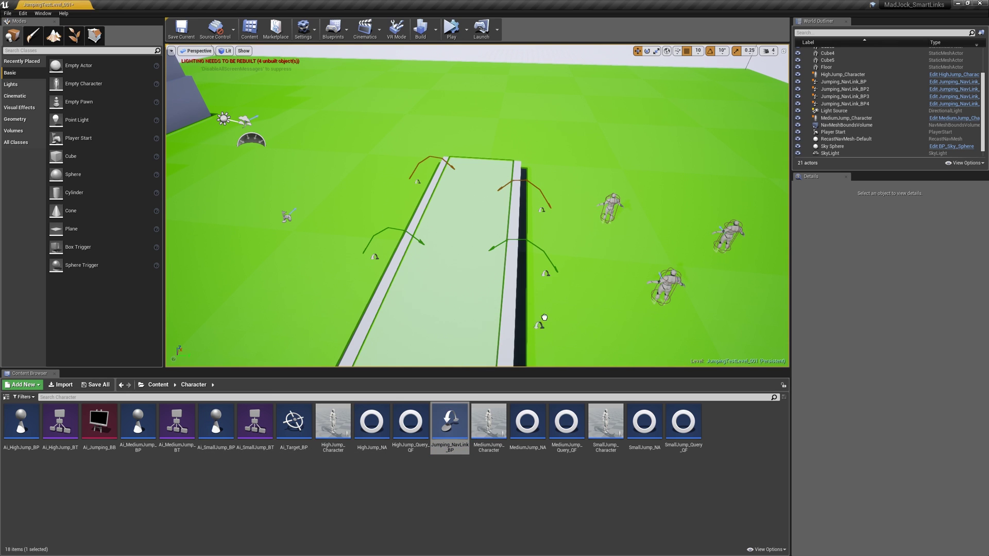
pyautogui.moveTo(588, 251); pyautogui.dragTo(374, 230)
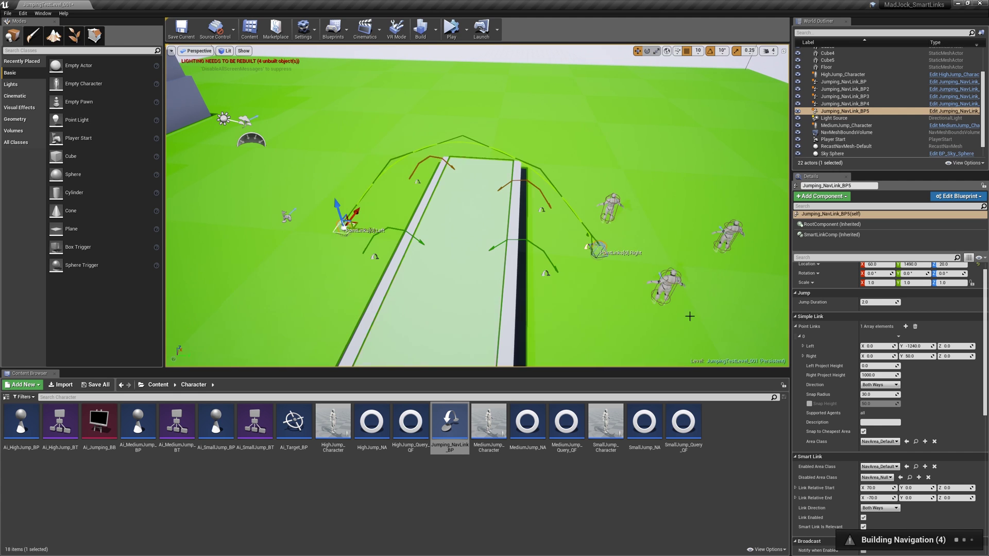
pyautogui.click(879, 466)
pyautogui.click(881, 497)
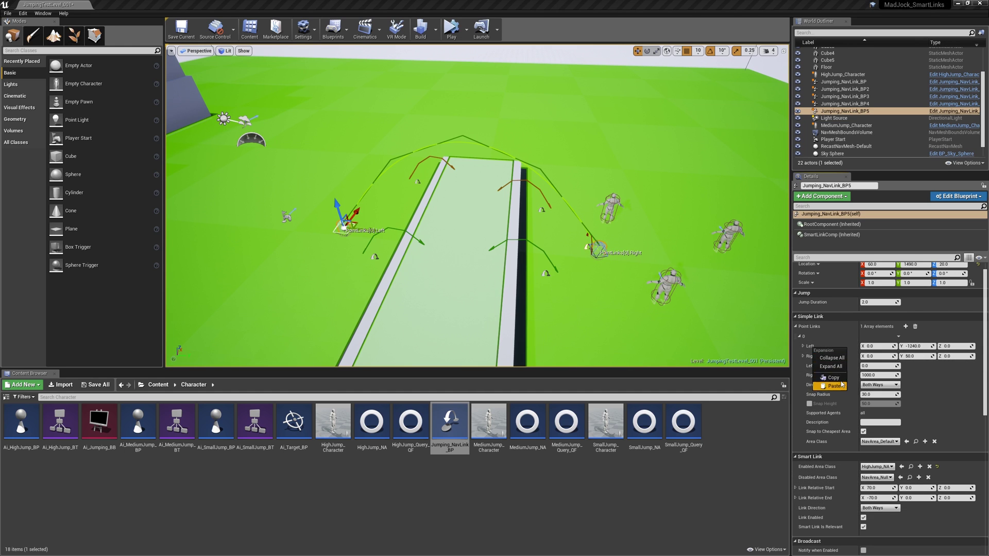
# Step: Copy the point link's left position to Link Relative End and right position to Link Relative Start, and clear the Point Links array
pyautogui.rightClick(816, 498)
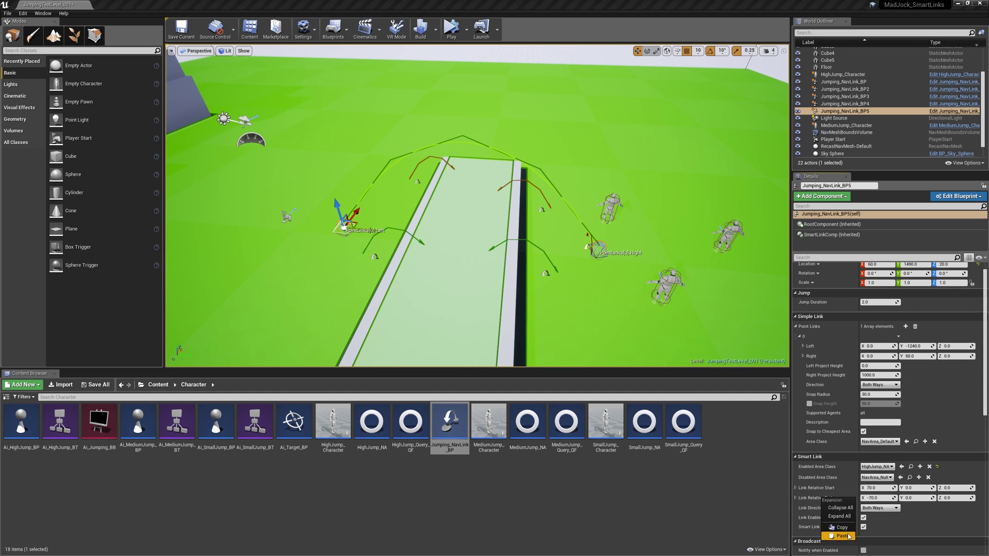
pyautogui.click(834, 536)
pyautogui.rightClick(810, 357)
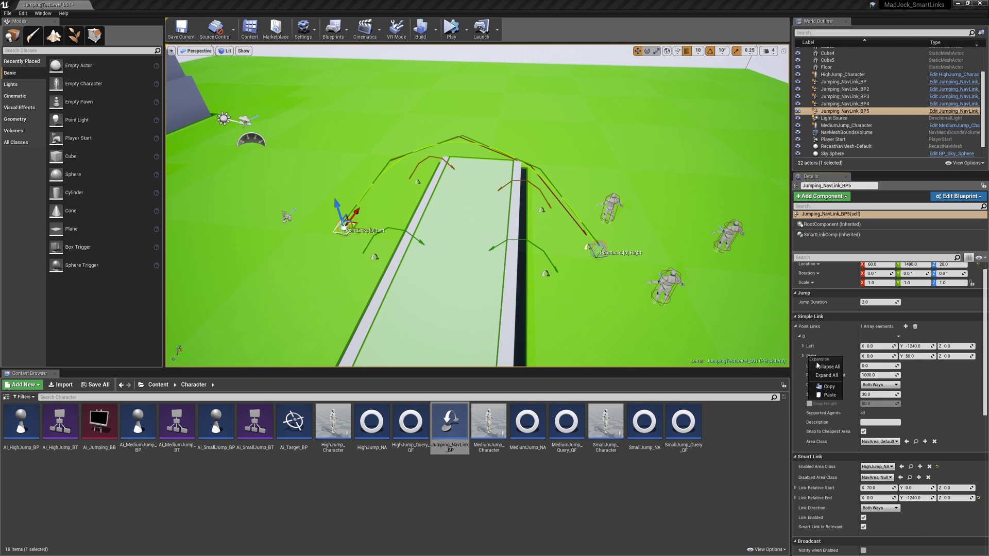
pyautogui.click(829, 386)
pyautogui.rightClick(830, 492)
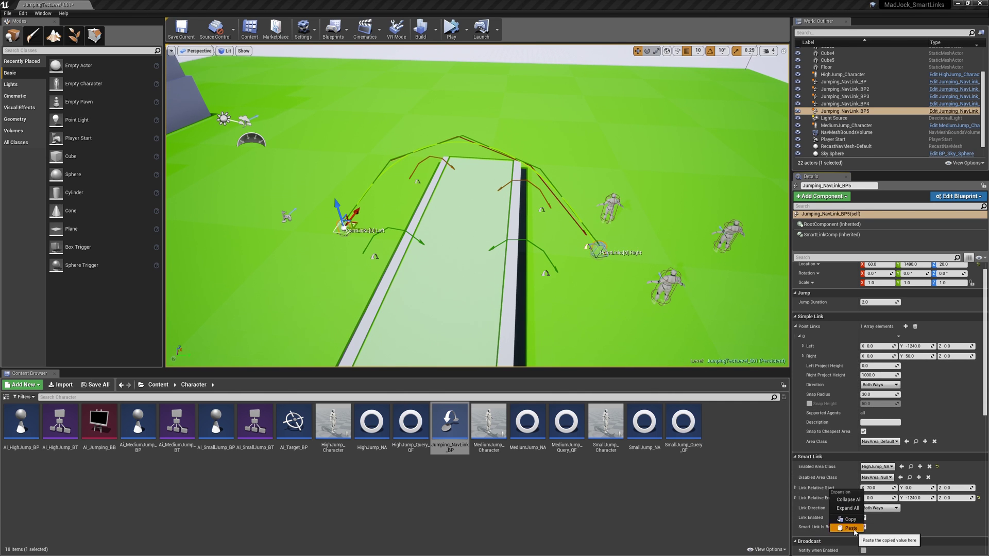
pyautogui.click(850, 529)
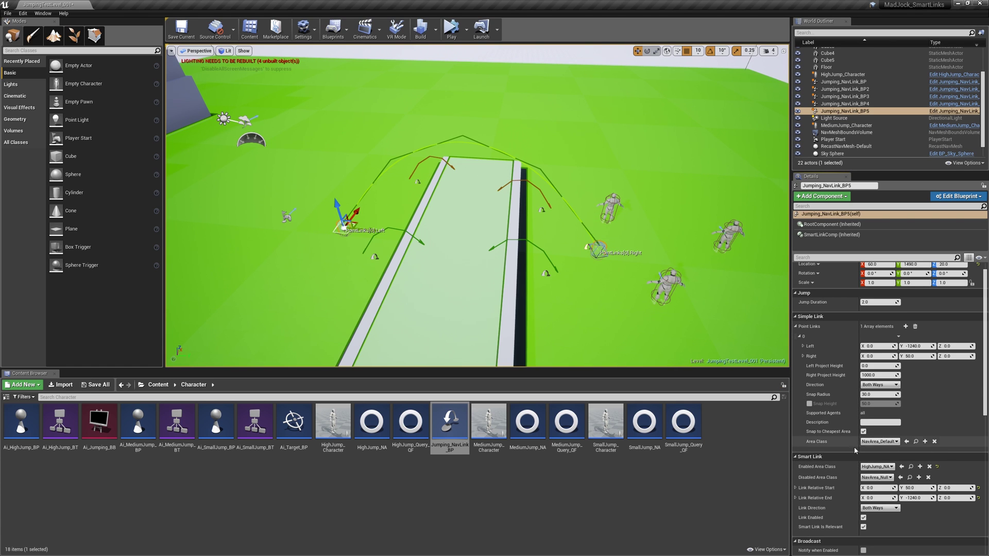
pyautogui.click(914, 326)
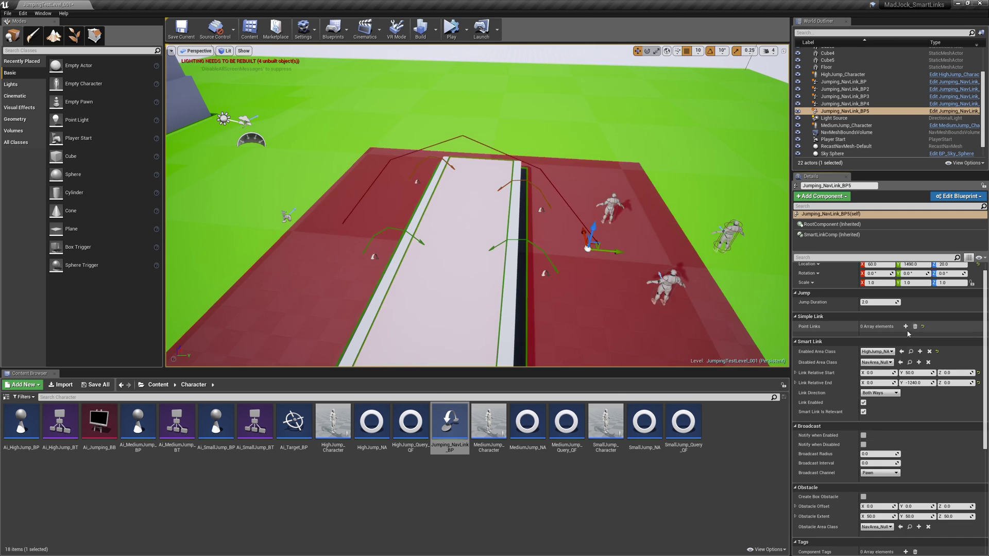
# Step: Simulate the level twice to check how the small, medium and high jump characters cross the low block
pyautogui.moveTo(623, 311); pyautogui.dragTo(598, 246, button='right')
pyautogui.press('s')
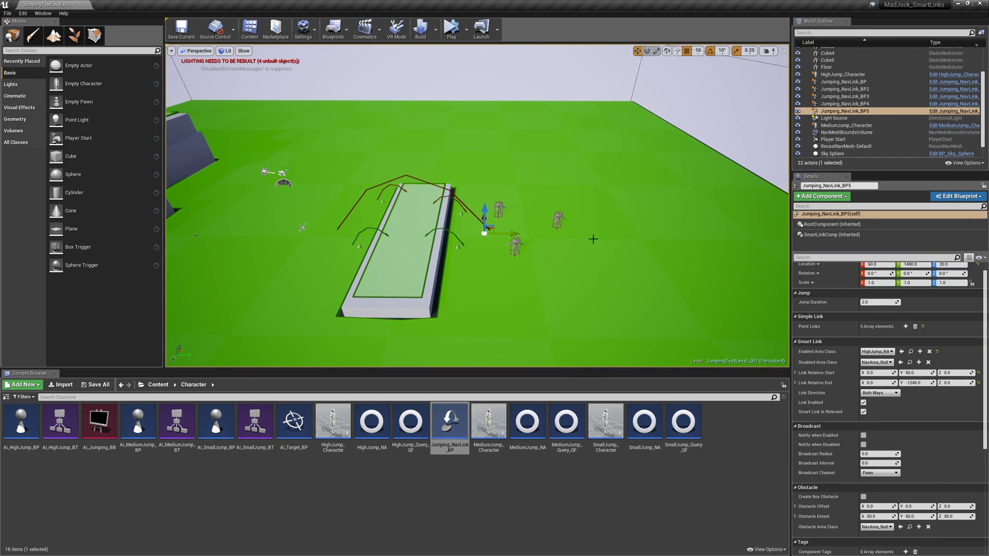
pyautogui.click(451, 31)
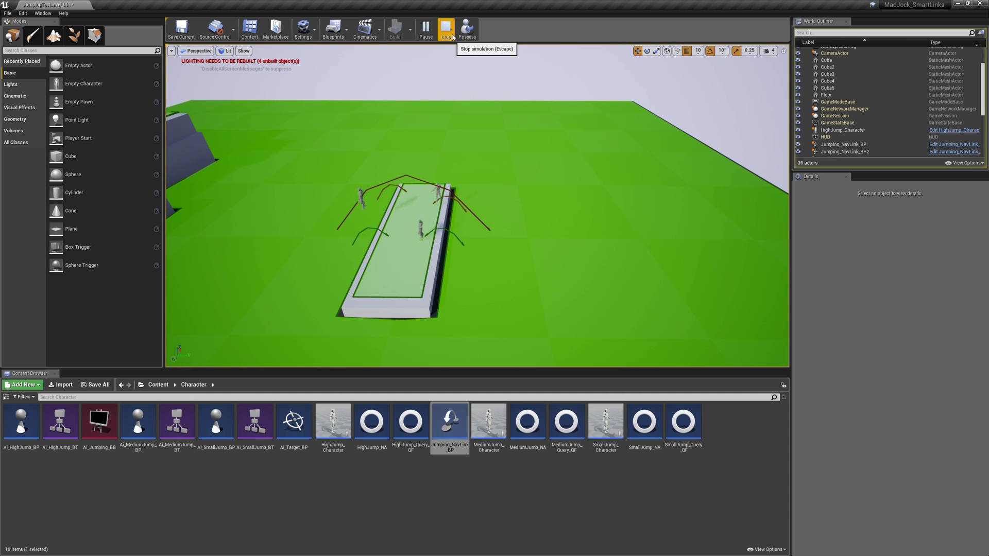
pyautogui.moveTo(453, 154); pyautogui.dragTo(422, 155, button='right')
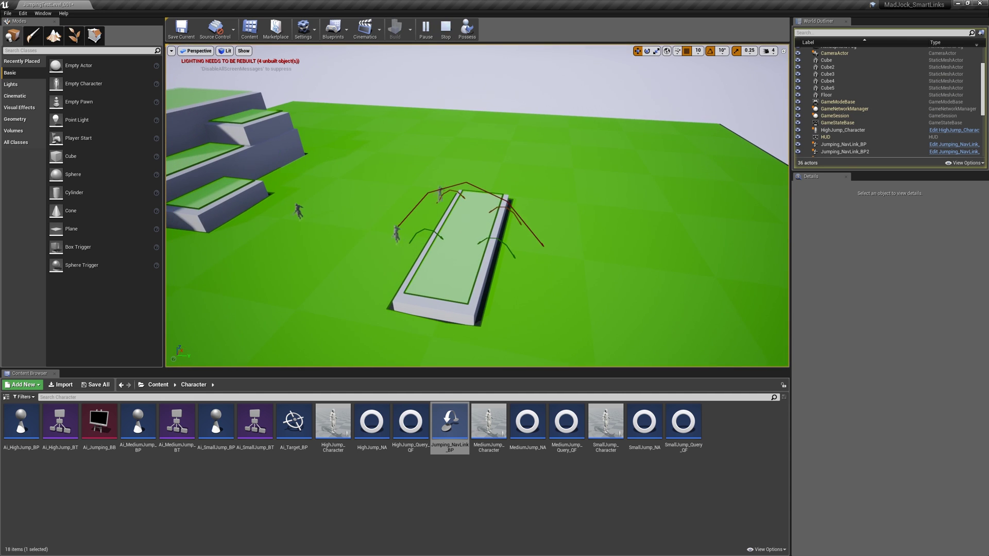
pyautogui.click(448, 31)
pyautogui.click(453, 31)
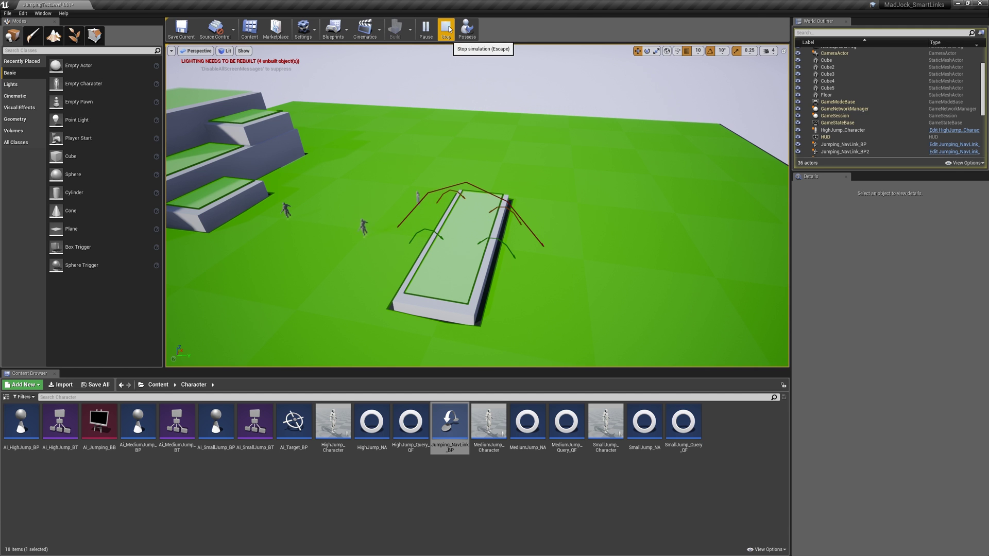
pyautogui.click(446, 30)
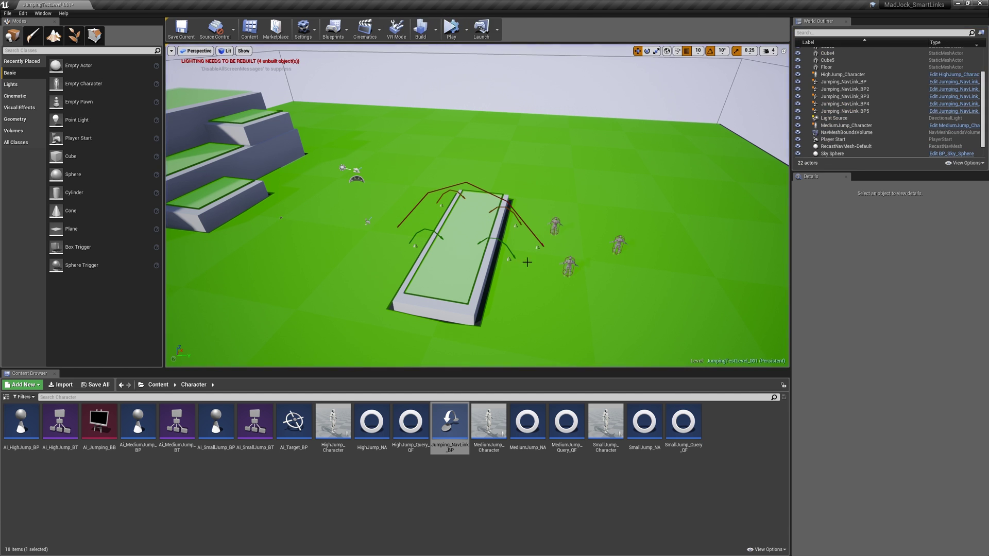
# Step: Move AI_Target_BP onto the highest tier of the stepped structure at X 1030, Y -3120, Z 880
pyautogui.moveTo(477, 206); pyautogui.dragTo(247, 232, button='right')
pyautogui.press('w')
pyautogui.press('d')
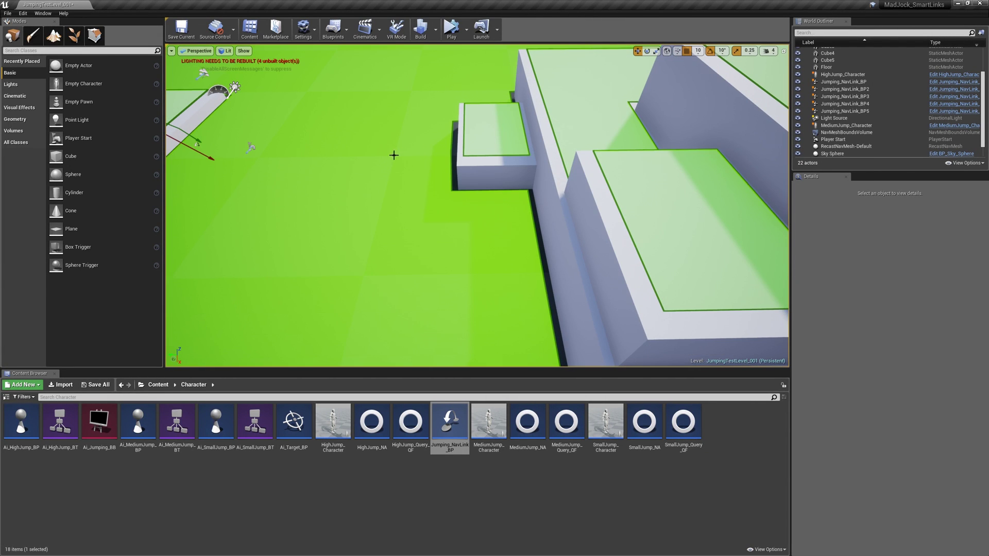
pyautogui.click(394, 155)
pyautogui.press('s')
pyautogui.moveTo(508, 233); pyautogui.dragTo(562, 221, button='right')
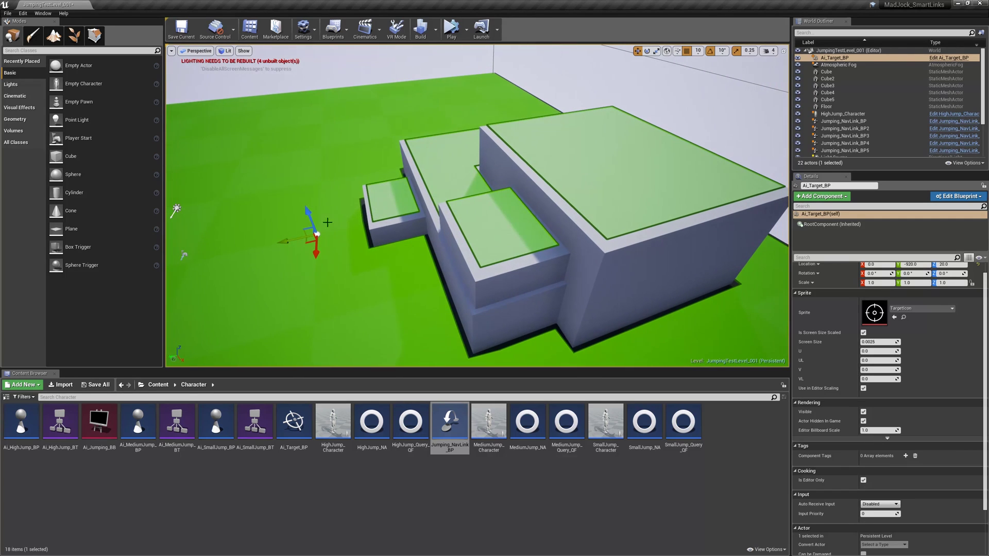
pyautogui.moveTo(304, 230); pyautogui.dragTo(699, 214)
pyautogui.press('f')
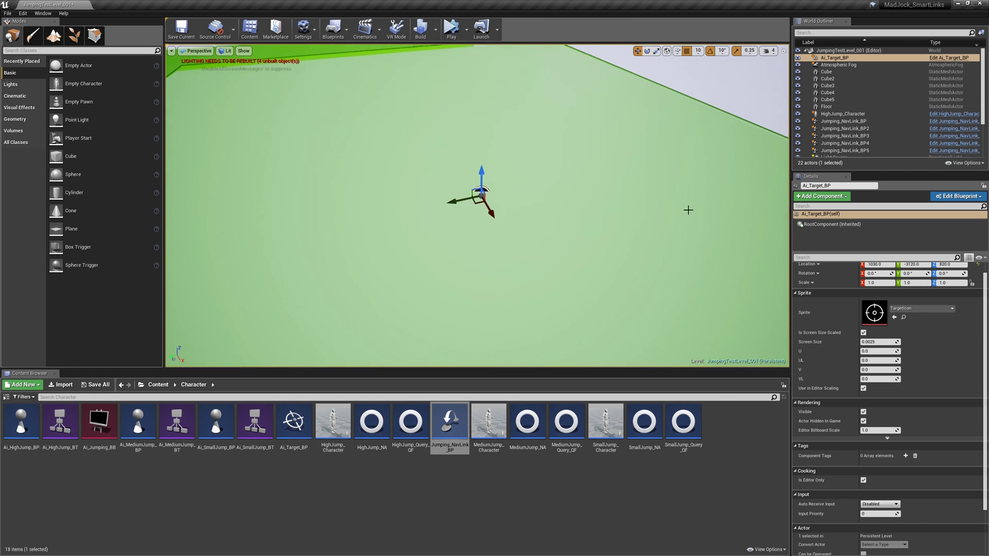
pyautogui.press('p')
pyautogui.moveTo(482, 173); pyautogui.dragTo(486, 137)
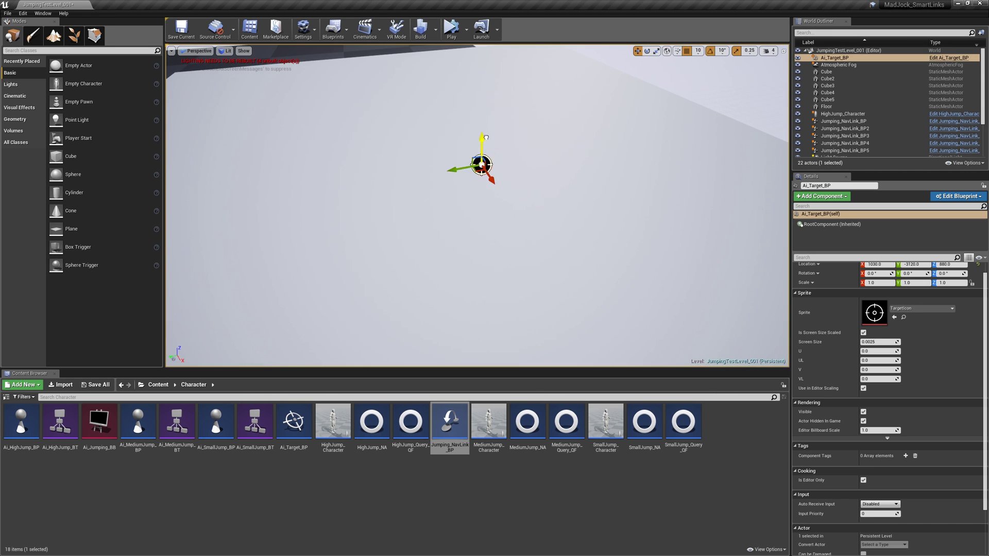
# Step: Place SmallJump_NA nav links up the stepped blocks to the highest tier, duplicating each between successive levels with left point Y -250, Z 200
pyautogui.press('s')
pyautogui.moveTo(477, 206); pyautogui.dragTo(309, 226, button='right')
pyautogui.moveTo(453, 268); pyautogui.dragTo(538, 218)
pyautogui.press('p')
pyautogui.click(330, 111)
pyautogui.keyDown('alt'); pyautogui.moveTo(331, 111); pyautogui.dragTo(613, 158); pyautogui.keyUp('alt')
pyautogui.press('f')
pyautogui.keyDown('alt'); pyautogui.moveTo(484, 216); pyautogui.dragTo(648, 267); pyautogui.keyUp('alt')
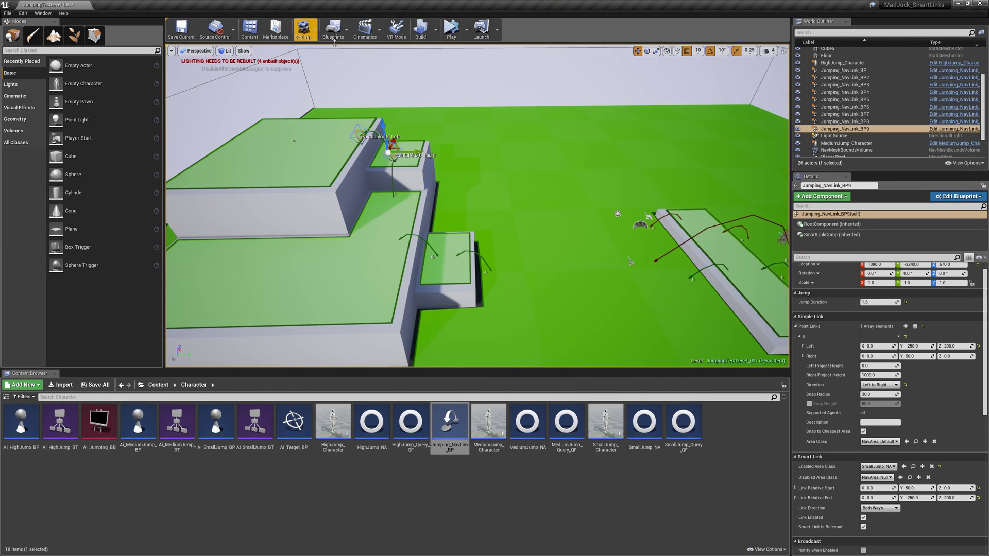
# Step: Simulate the level and follow the characters around the stepped structure to check who reaches the target
pyautogui.click(451, 28)
pyautogui.moveTo(512, 87); pyautogui.dragTo(546, 92, button='right')
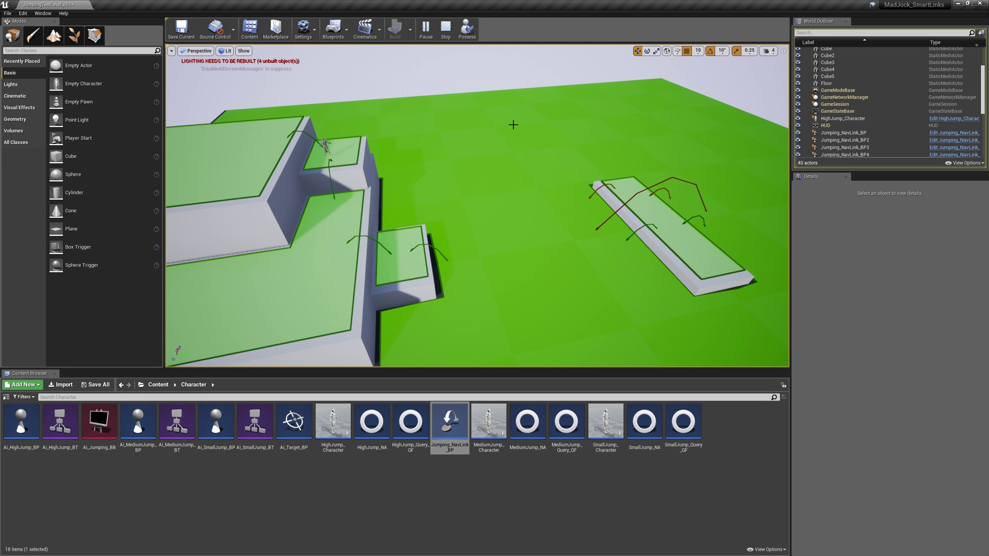
pyautogui.moveTo(479, 166); pyautogui.dragTo(371, 132, button='right')
pyautogui.moveTo(437, 176); pyautogui.dragTo(522, 180, button='right')
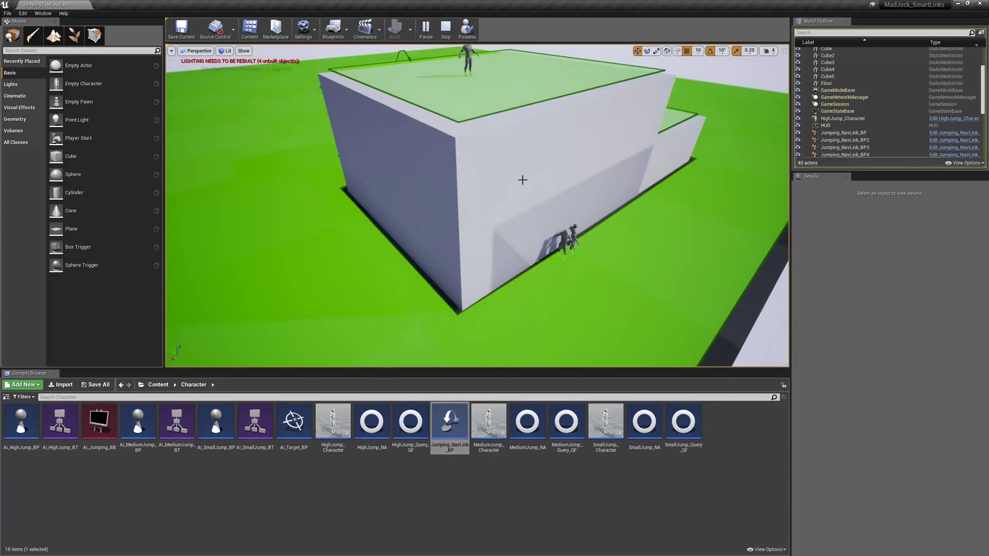
pyautogui.click(445, 32)
# Step: Add a Jumping_NavLink_BP beside the lower tier, rotated 90°, with its left point raised onto the tier at Y -360, Z 420
pyautogui.moveTo(602, 205); pyautogui.dragTo(619, 224, button='right')
pyautogui.press('s')
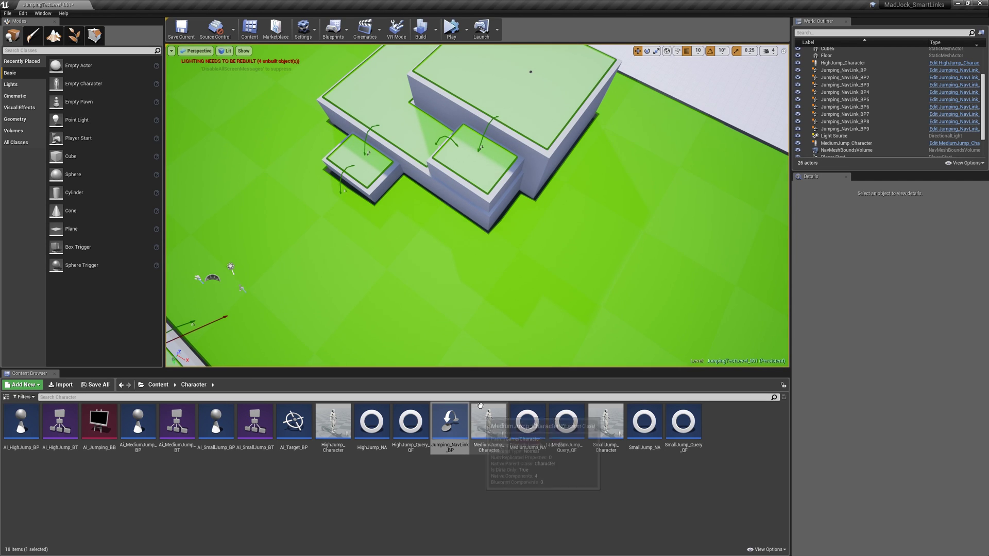
pyautogui.moveTo(514, 319); pyautogui.dragTo(536, 306, button='right')
pyautogui.press('a')
pyautogui.moveTo(455, 445); pyautogui.dragTo(476, 267)
pyautogui.press('e')
pyautogui.moveTo(517, 271)
pyautogui.mouseDown()
pyautogui.moveTo(502, 314)
pyautogui.moveTo(520, 281)
pyautogui.mouseUp()
pyautogui.press('w')
pyautogui.moveTo(520, 281); pyautogui.dragTo(494, 216, button='right')
pyautogui.moveTo(536, 217); pyautogui.dragTo(536, 155)
pyautogui.moveTo(464, 232); pyautogui.dragTo(438, 247, button='right')
# Step: Copy the lower-tier nav link's right point position to Link Relative Start
pyautogui.rightClick(810, 350)
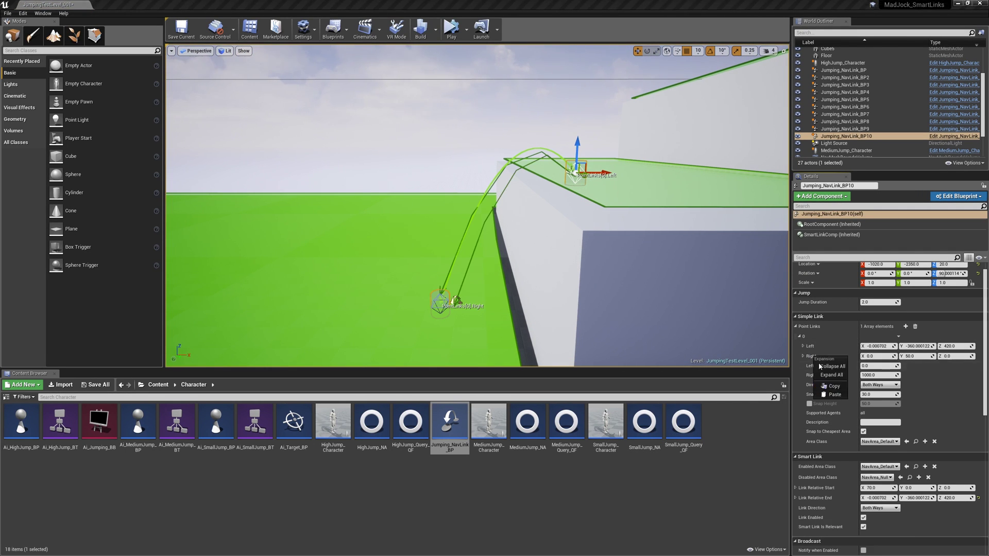
pyautogui.click(826, 386)
pyautogui.rightClick(828, 487)
pyautogui.click(843, 526)
# Step: Set the lower-tier nav link's point direction to Left to Right and its Enabled Area Class to MediumJump_NA
pyautogui.click(880, 384)
pyautogui.click(876, 402)
pyautogui.click(880, 508)
pyautogui.click(879, 466)
pyautogui.click(898, 499)
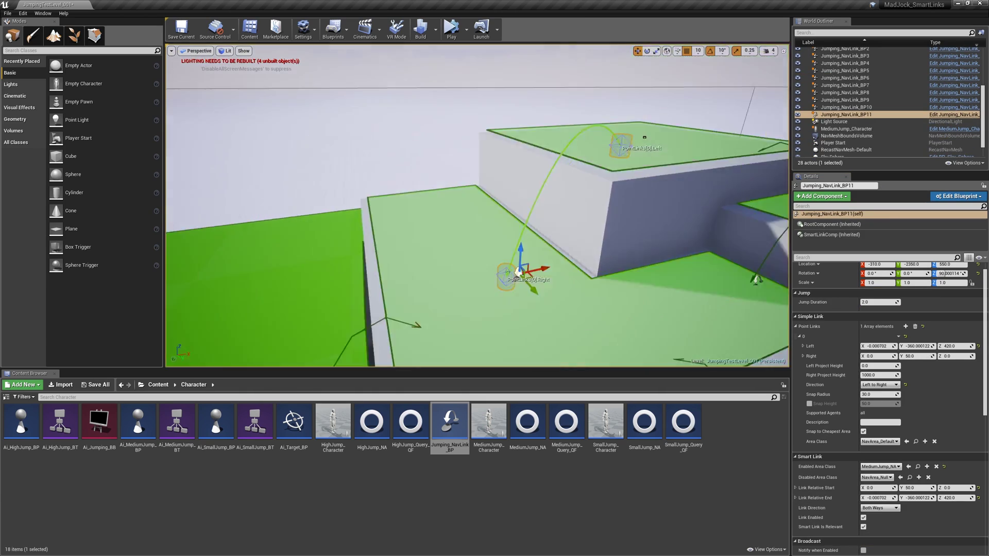
# Step: Position the duplicated medium nav link against the upper tier at X -70, Y -3120, Z 420, and test it in a simulation
pyautogui.moveTo(519, 272); pyautogui.dragTo(441, 247, button='right')
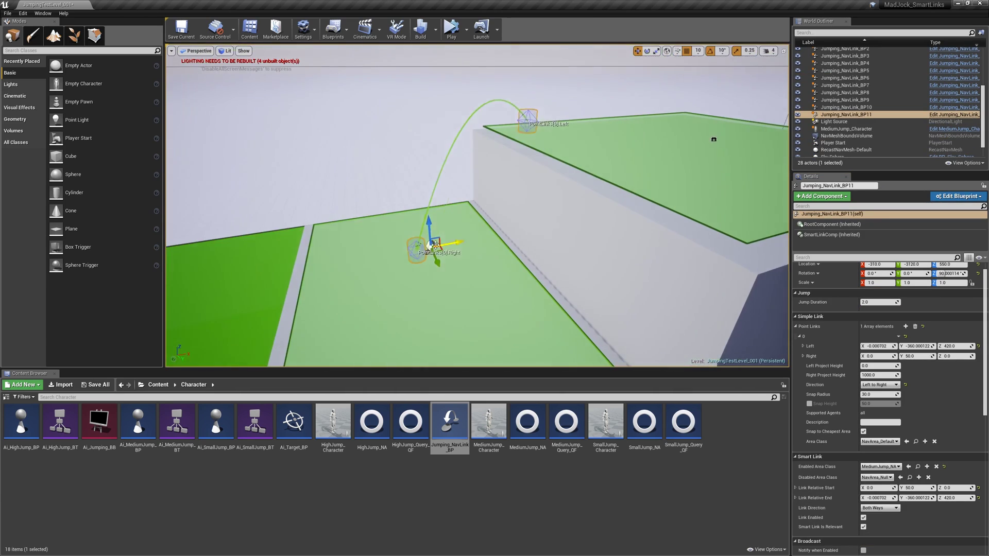
pyautogui.moveTo(441, 247); pyautogui.dragTo(479, 216)
pyautogui.moveTo(479, 216); pyautogui.dragTo(497, 80, button='right')
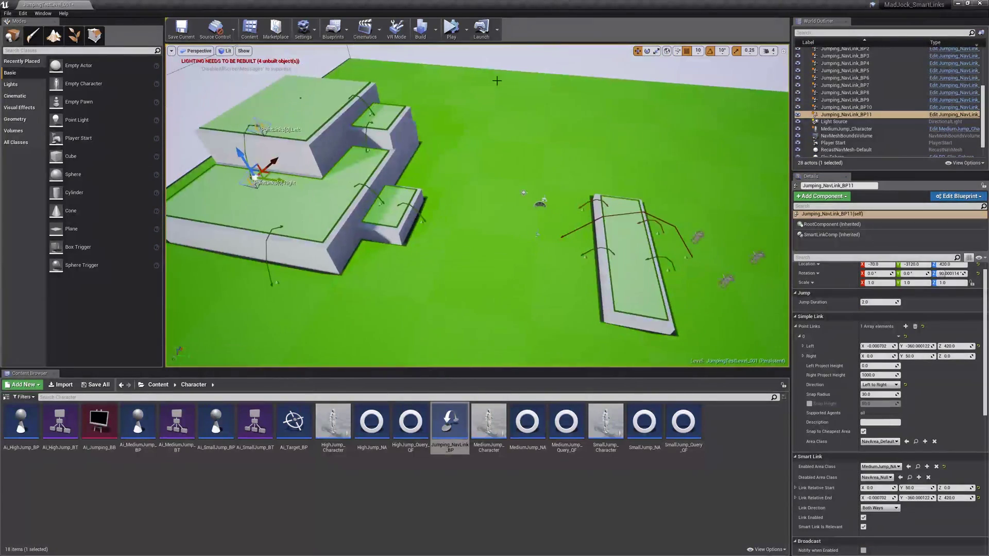
pyautogui.click(452, 29)
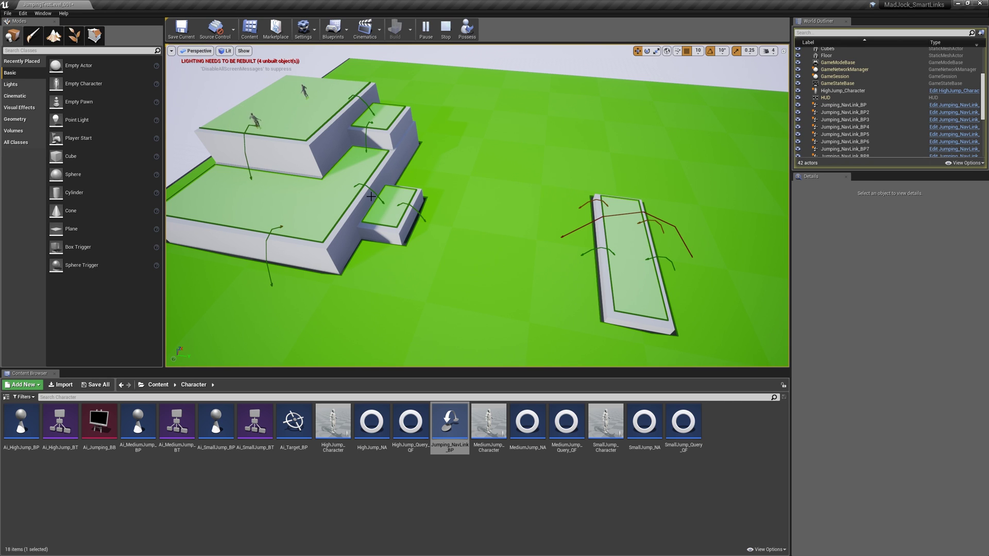
pyautogui.click(445, 29)
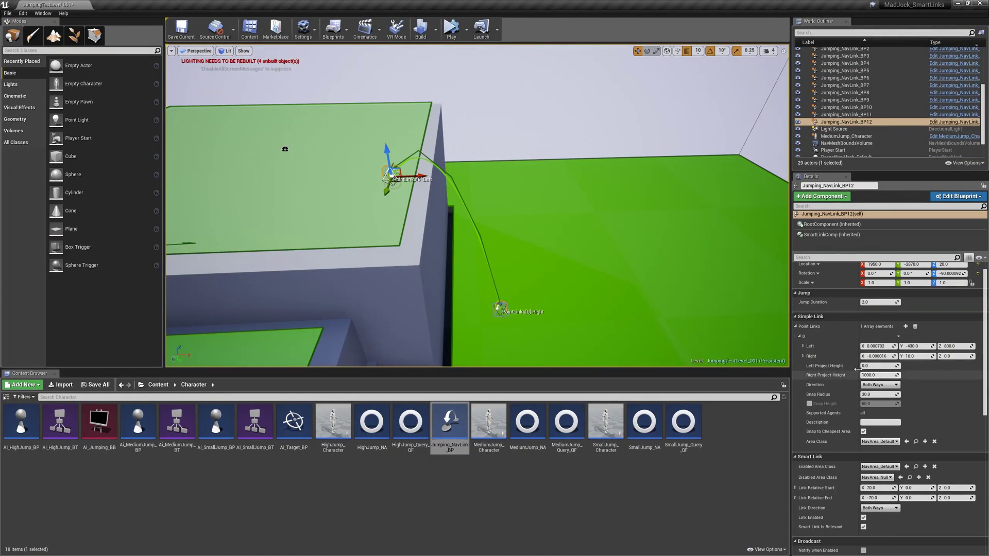
# Step: Copy the ground-to-top nav link's right and left point positions to Link Relative Start and Link Relative End
pyautogui.rightClick(814, 348)
pyautogui.click(830, 375)
pyautogui.rightClick(835, 498)
pyautogui.click(855, 536)
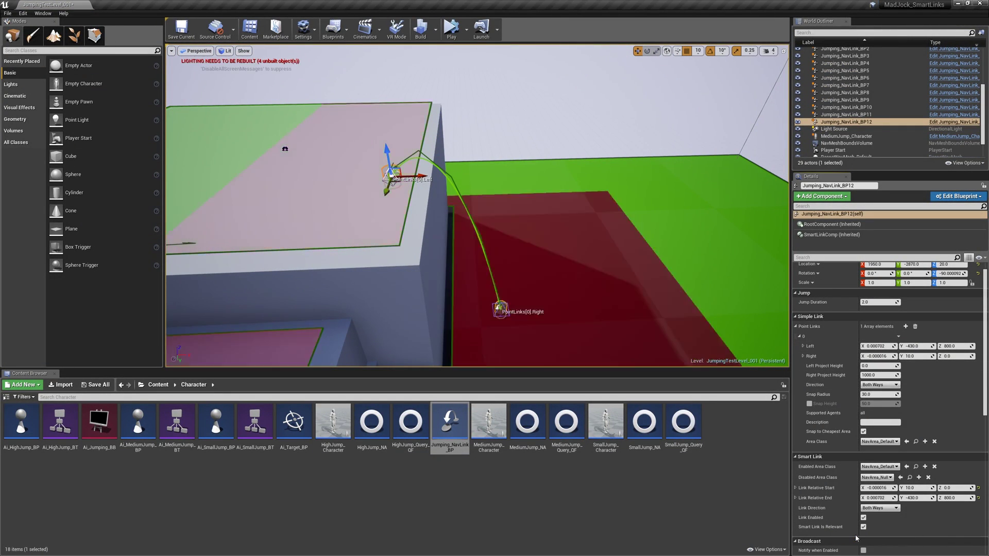
# Step: Set the ground-to-top link's direction to Left to Right, its Area Class and Enabled Area Class to HighJump_NA, and start a simulation
pyautogui.click(879, 384)
pyautogui.click(875, 401)
pyautogui.click(880, 442)
pyautogui.click(882, 468)
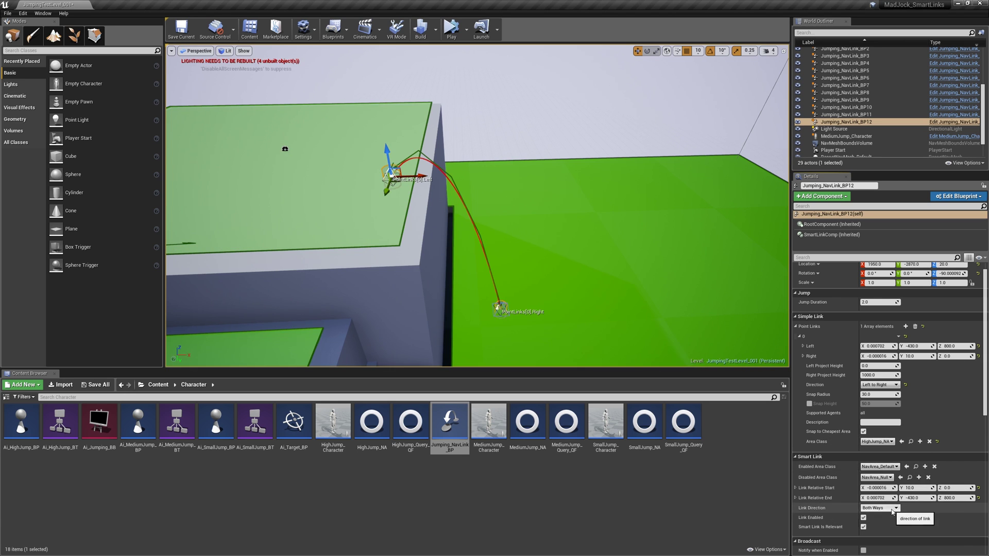
pyautogui.click(880, 467)
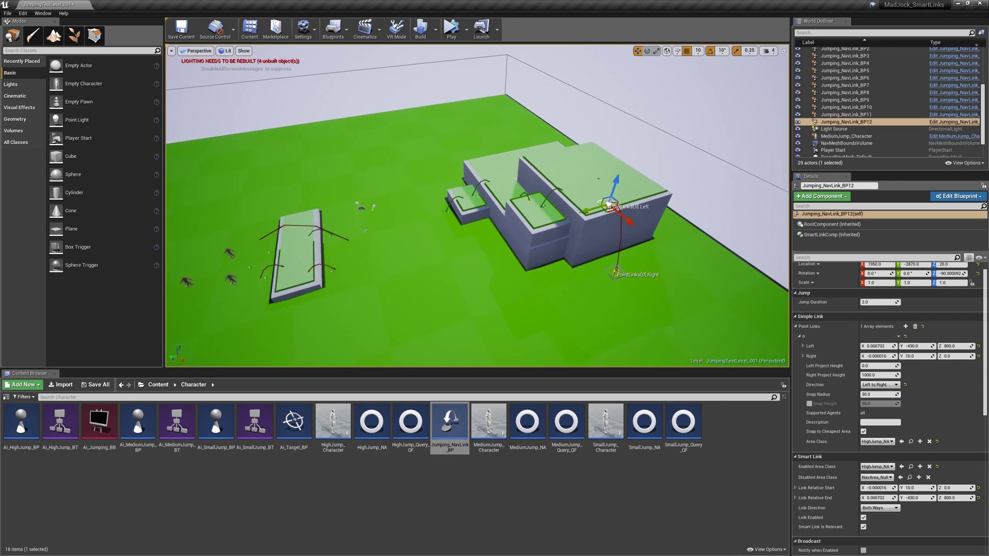
pyautogui.click(451, 30)
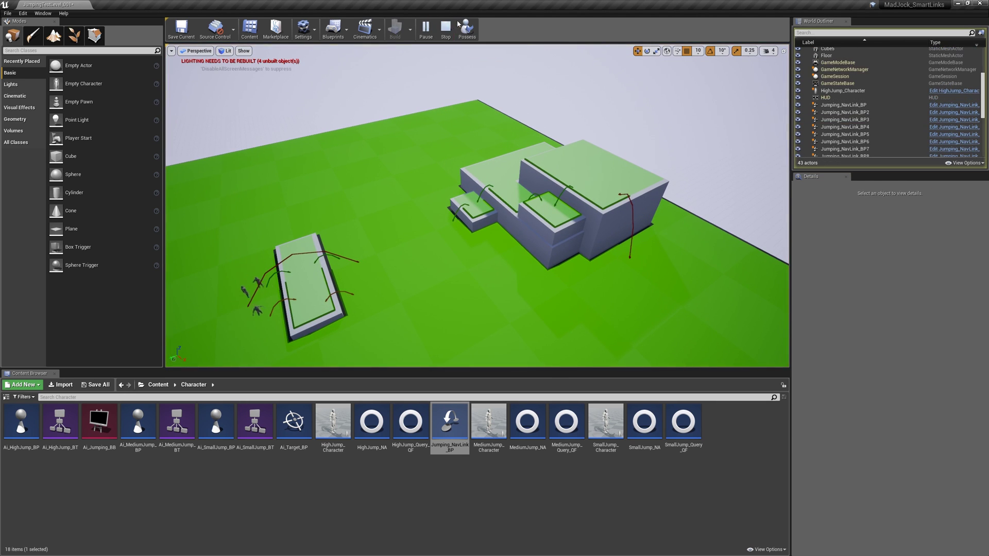